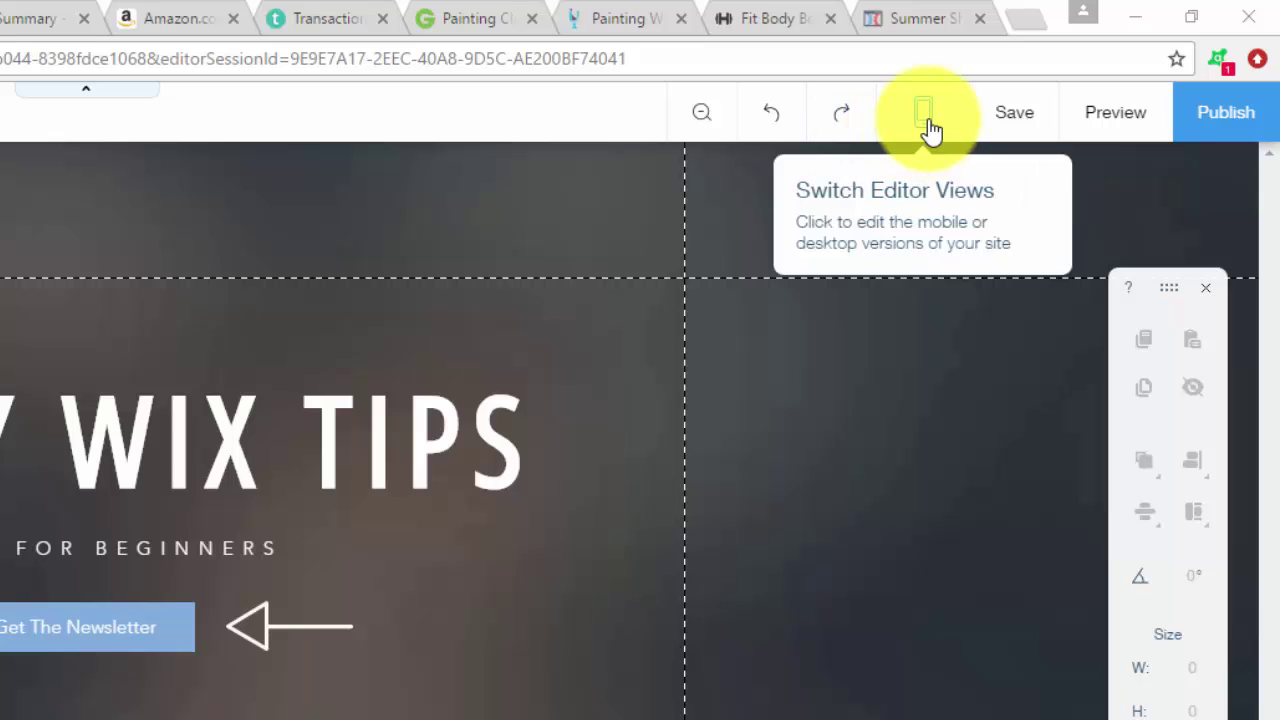
- Switch the editor to the site's mobile view and check the mobile-friendly setting
{"action": "left_click", "coordinate": [928, 122]}
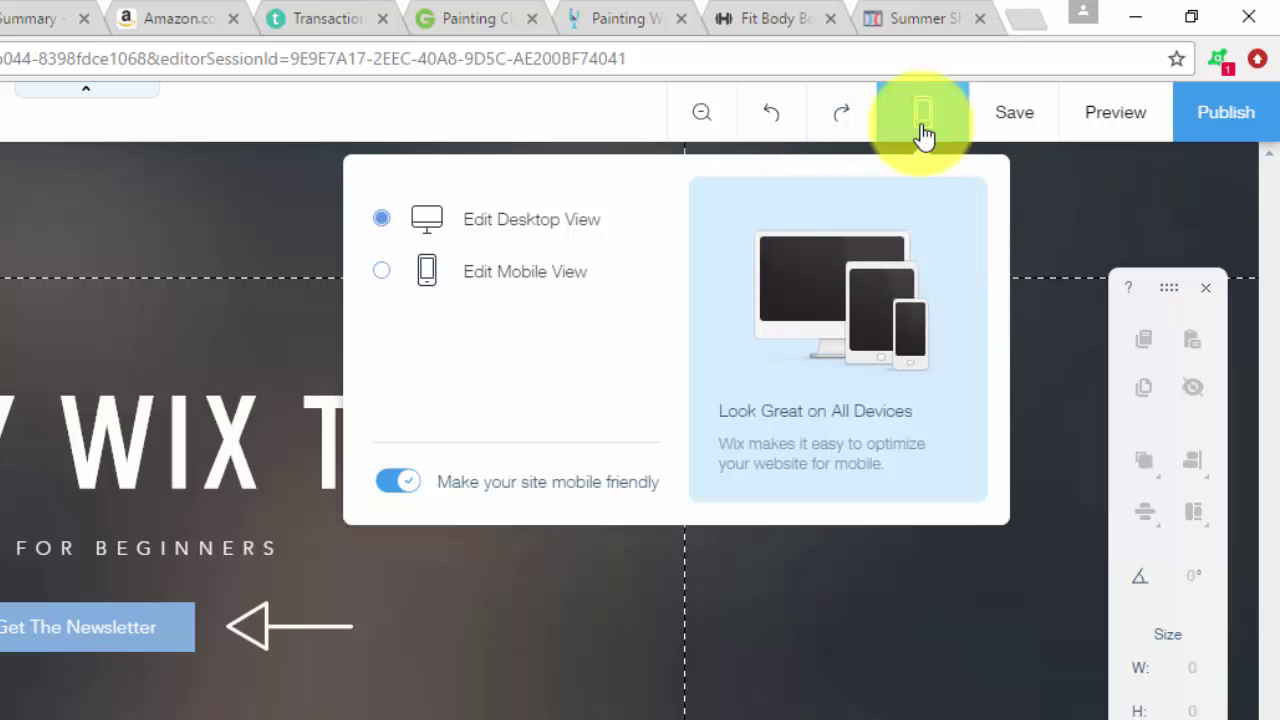
{"action": "left_click", "coordinate": [533, 272]}
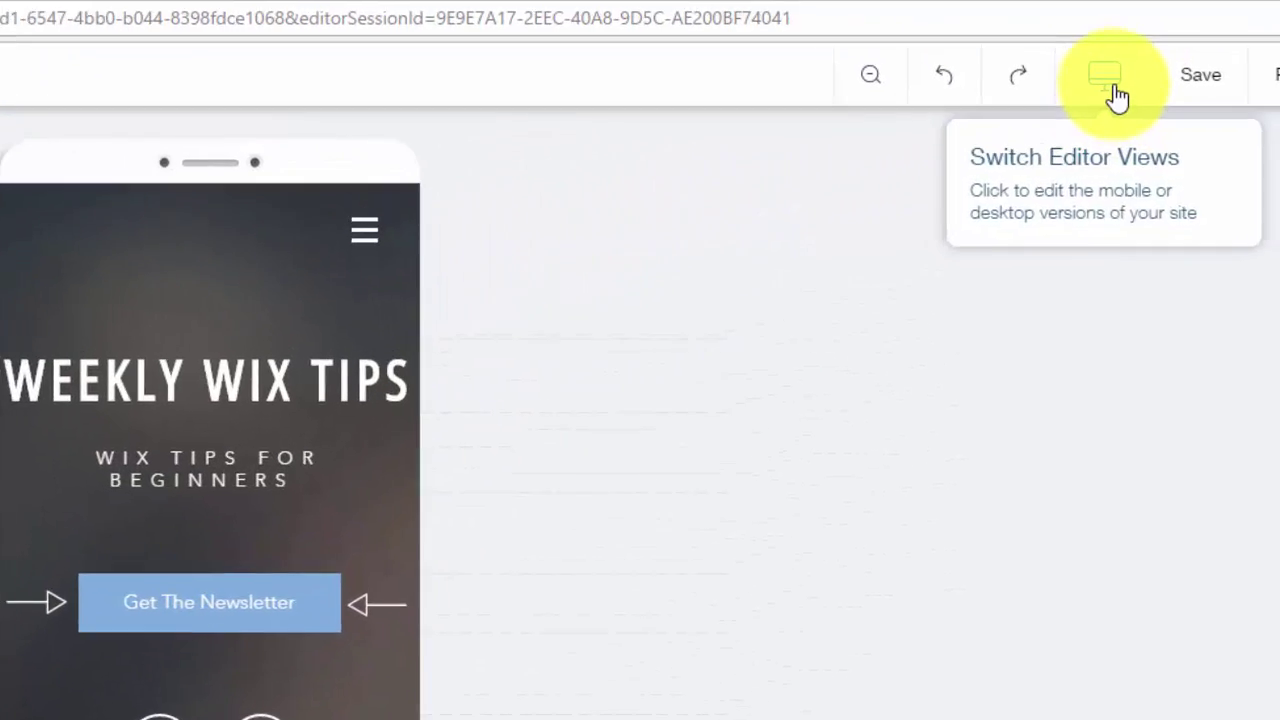
{"action": "left_click", "coordinate": [1246, 33]}
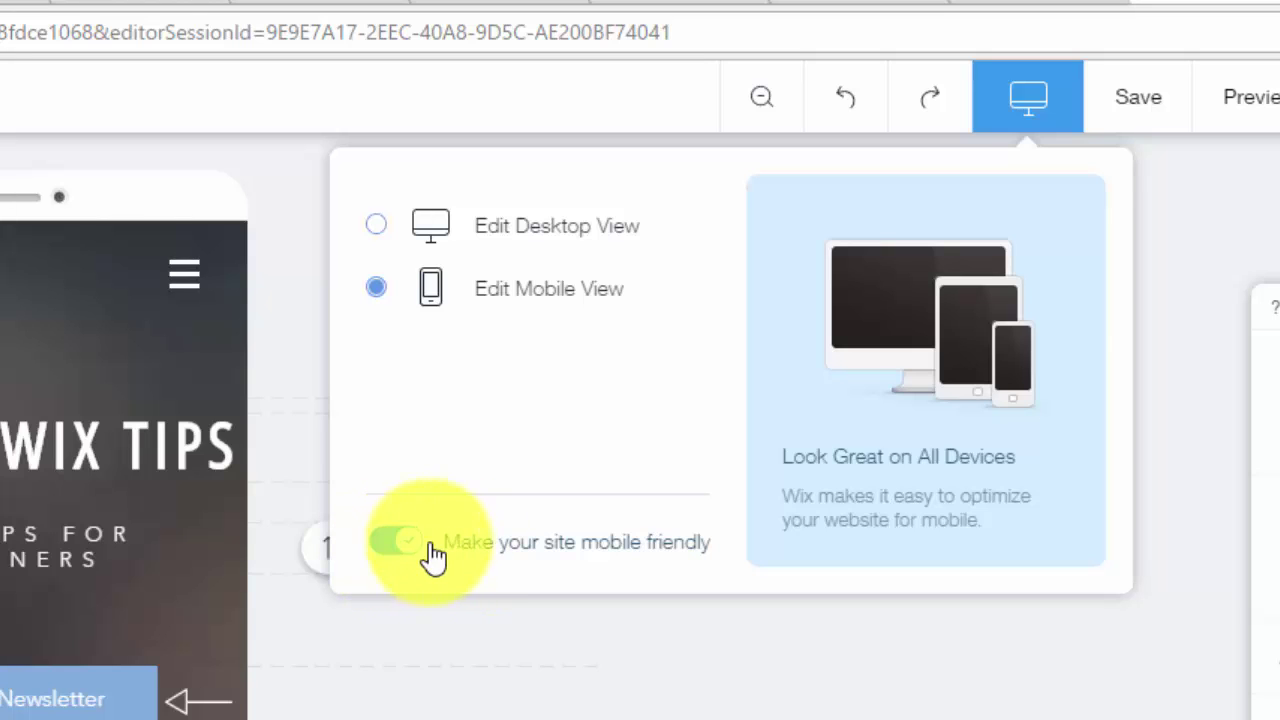
{"action": "left_click", "coordinate": [1041, 106]}
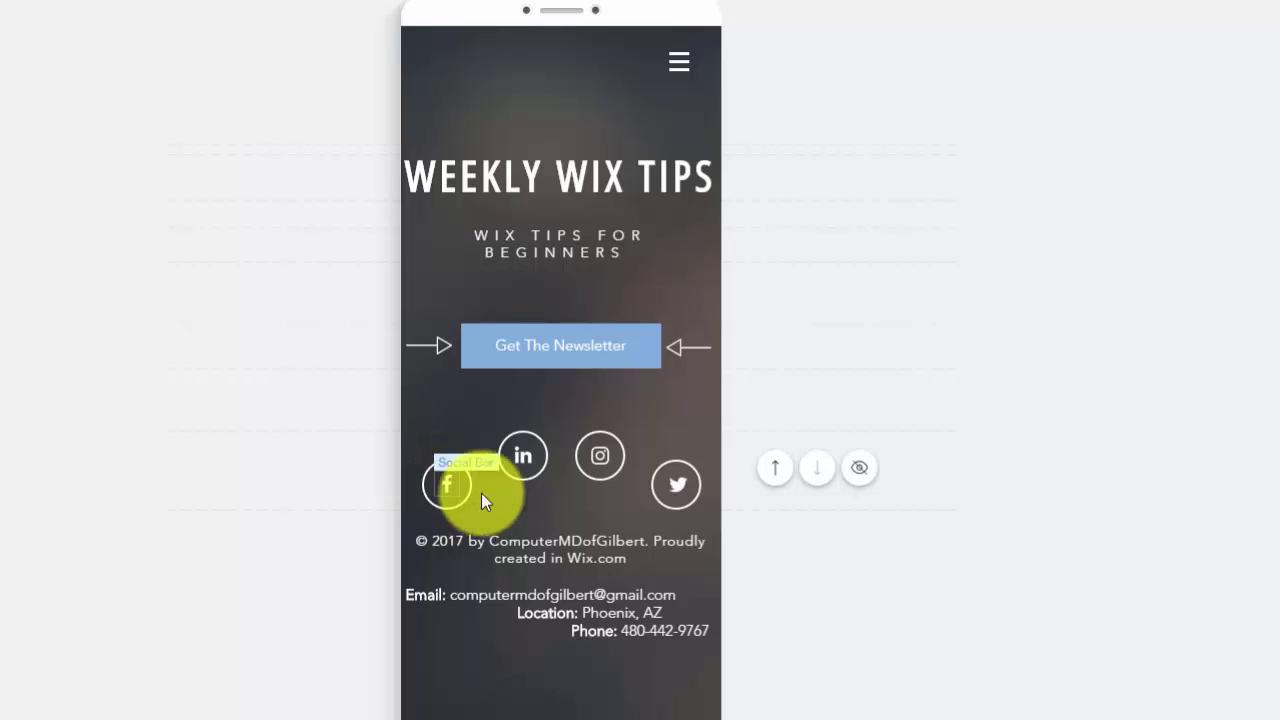
- Inspect the LinkedIn icon and the mobile text settings of the footer's contact details
{"action": "left_click_drag", "start_coordinate": [536, 462], "coordinate": [562, 499]}
{"action": "left_click", "coordinate": [535, 479]}
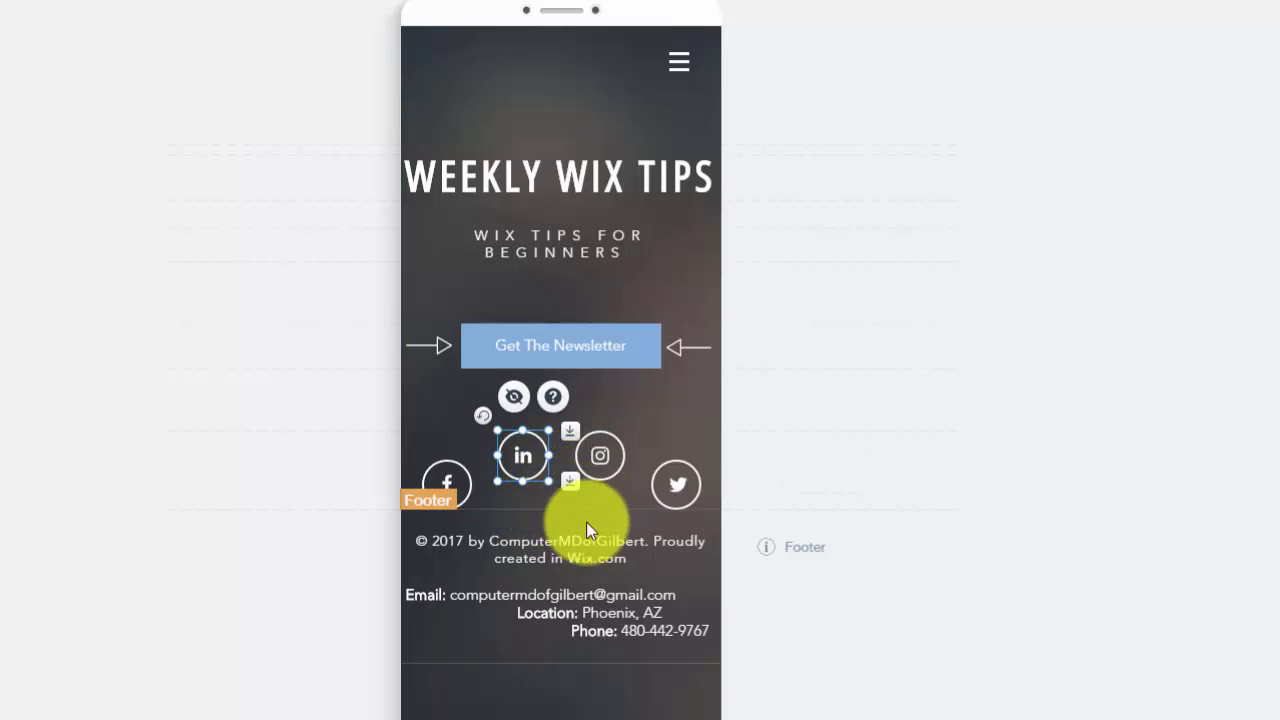
{"action": "left_click", "coordinate": [586, 614]}
{"action": "left_click", "coordinate": [586, 614]}
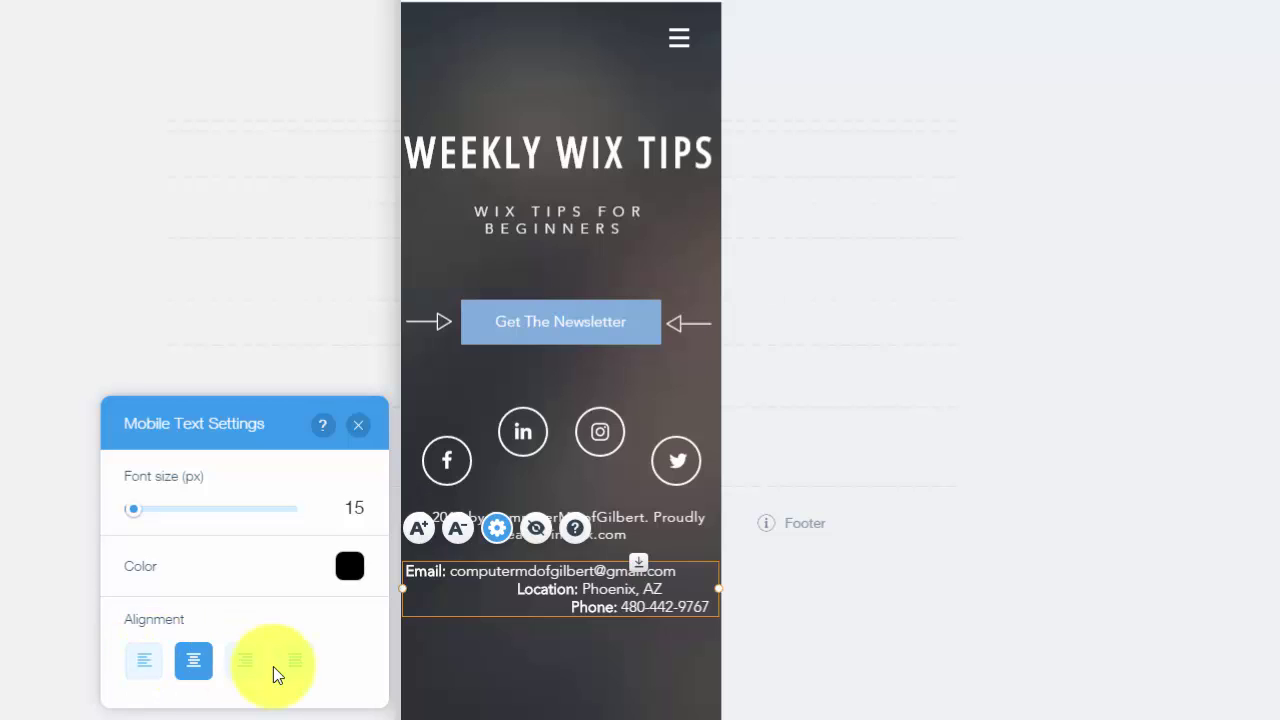
{"action": "left_click", "coordinate": [480, 677]}
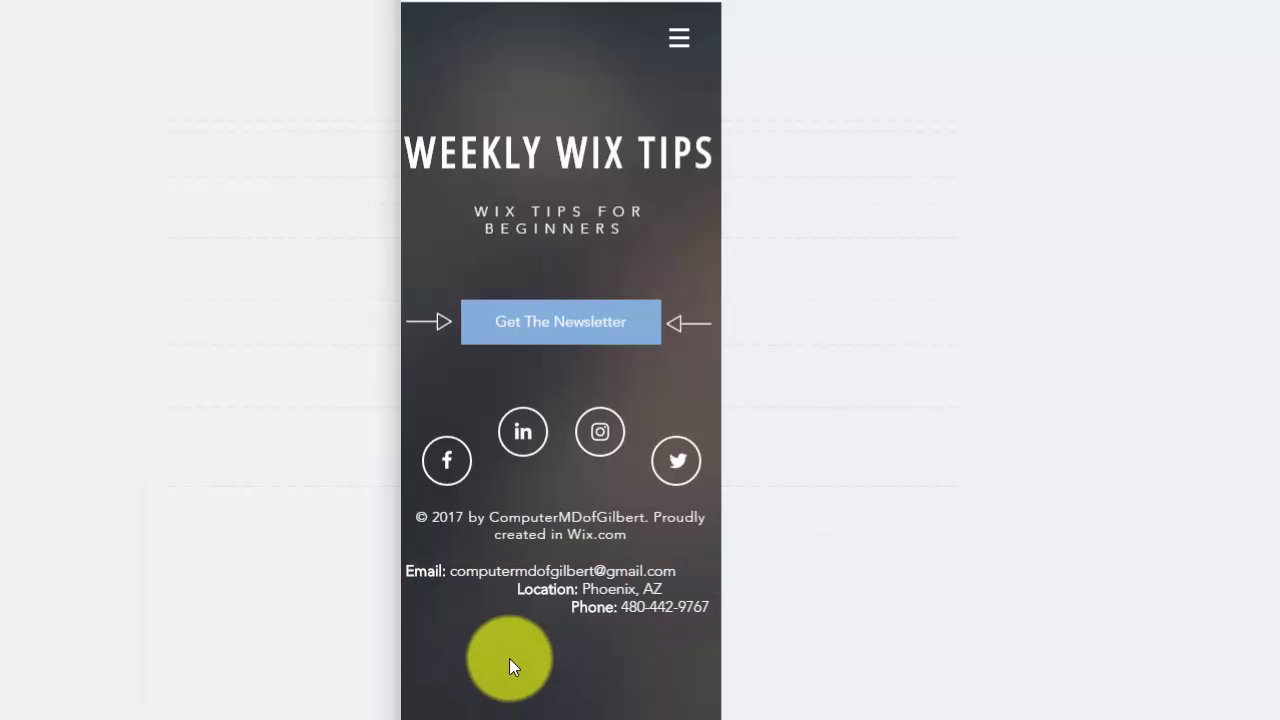
{"action": "left_click", "coordinate": [500, 583]}
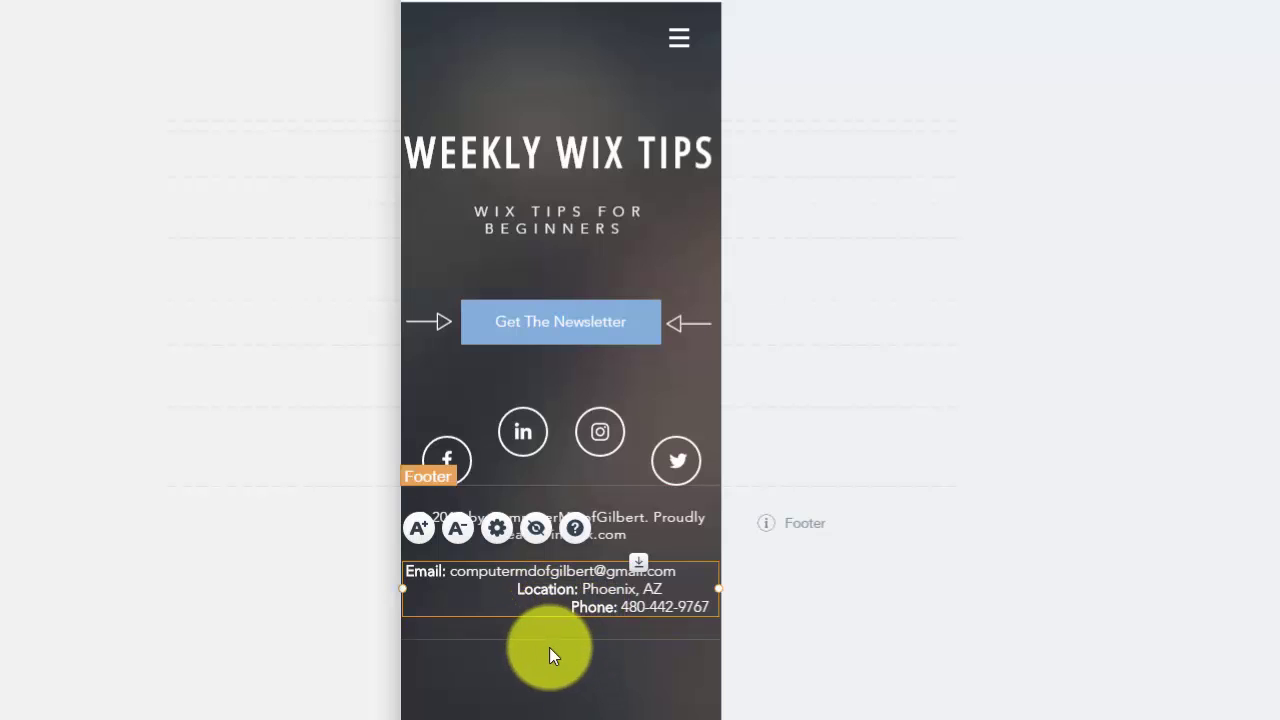
{"action": "key", "text": "Escape"}
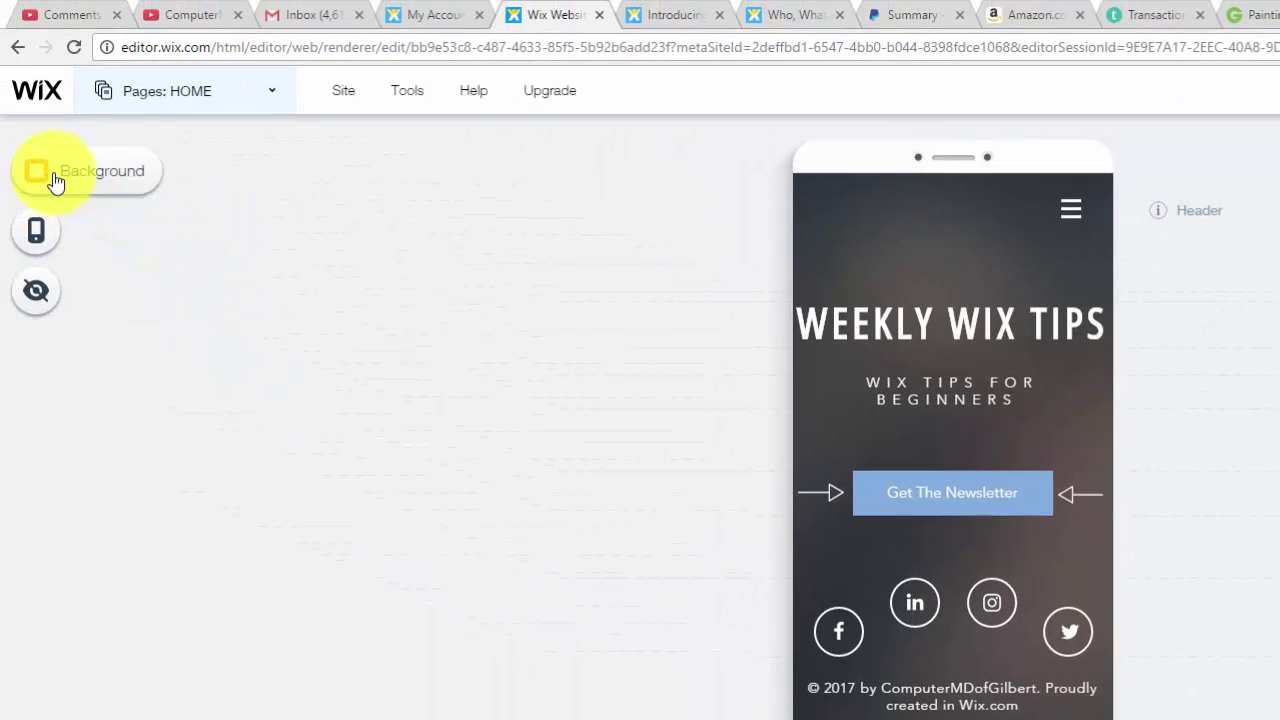
- Review the mobile background choices and the Mobile View and Back to Top Button settings
{"action": "left_click", "coordinate": [38, 172]}
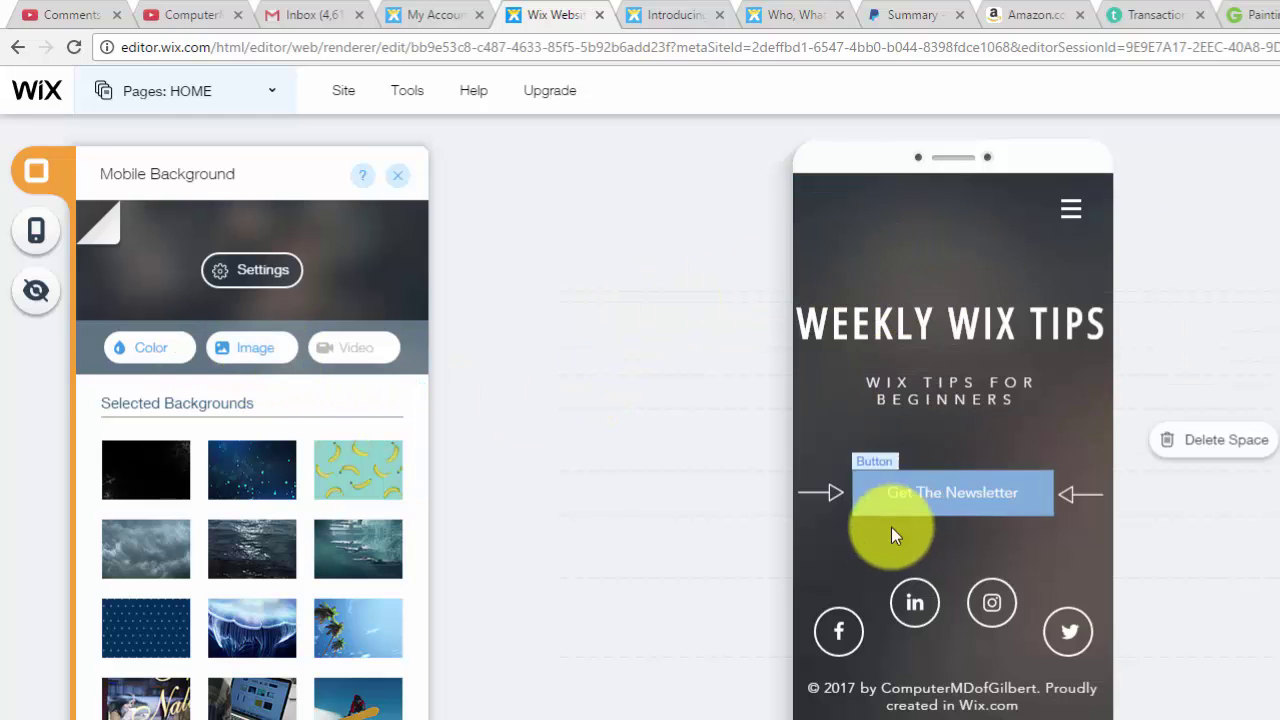
{"action": "left_click", "coordinate": [400, 182]}
{"action": "left_click", "coordinate": [35, 240]}
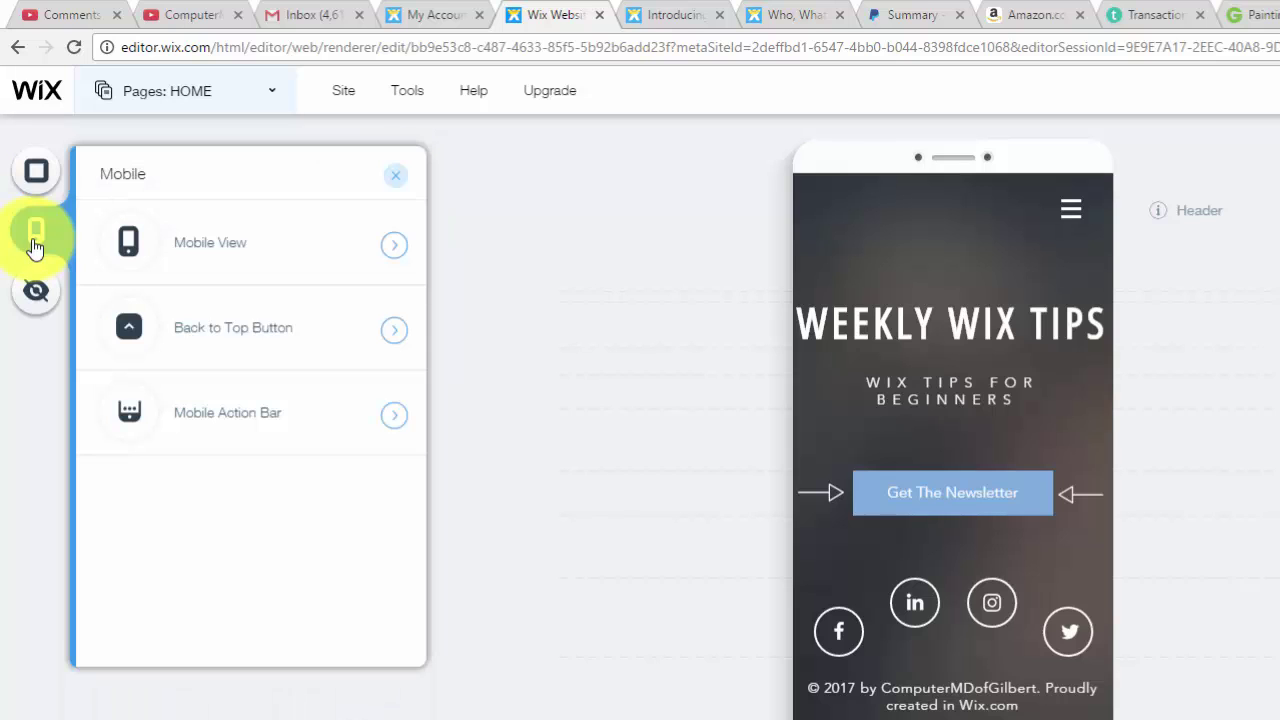
{"action": "left_click", "coordinate": [243, 245]}
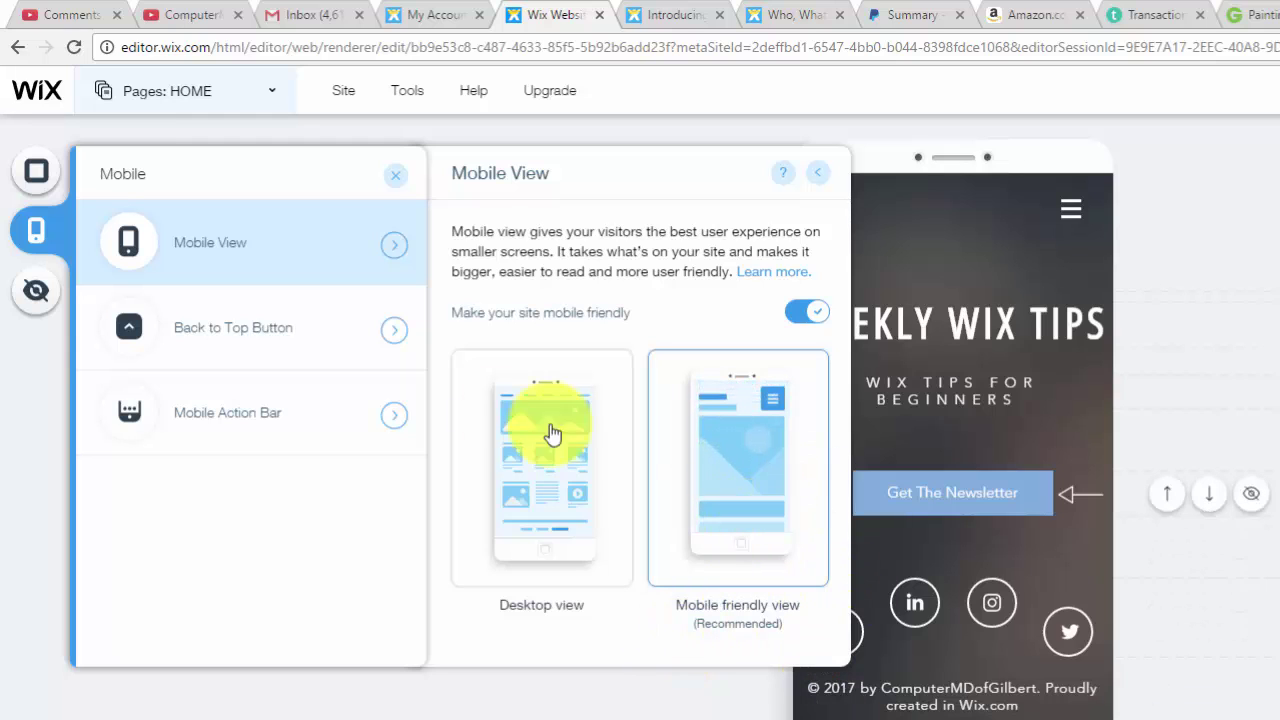
{"action": "left_click", "coordinate": [318, 336]}
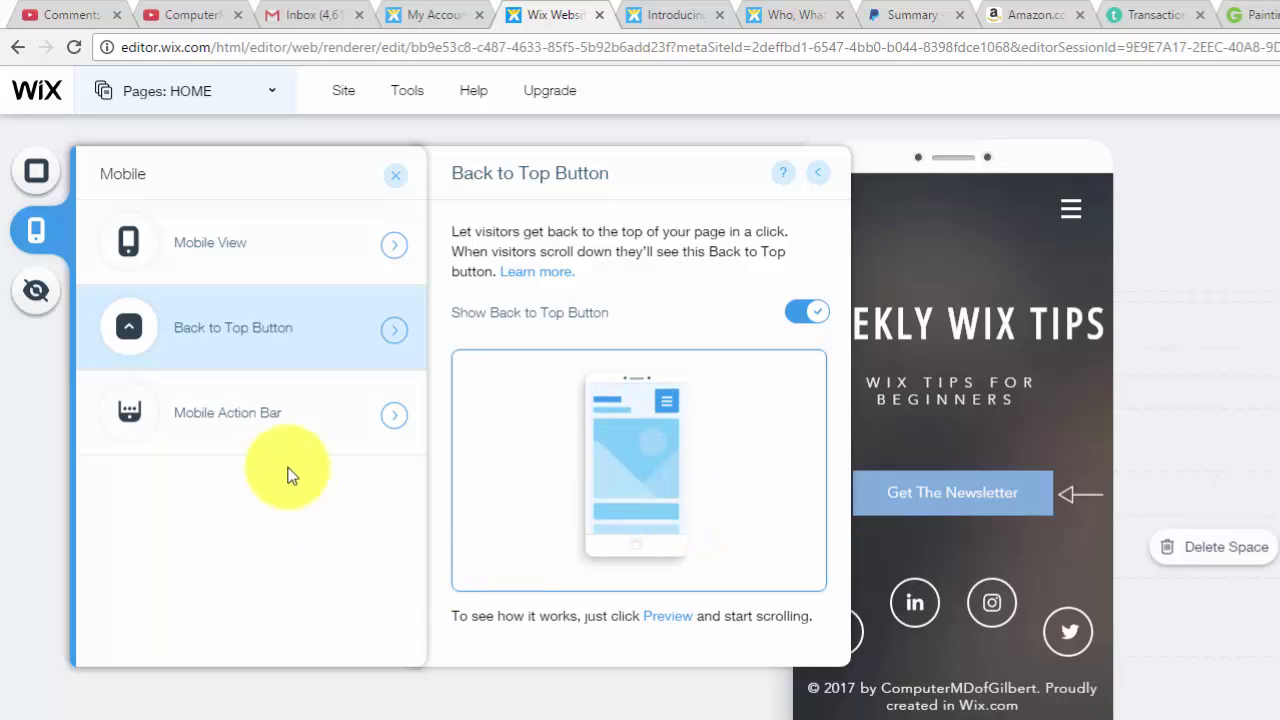
- Try out the Mobile Action Bar in the Light and Dark color schemes, and turn it off again
{"action": "left_click", "coordinate": [264, 428]}
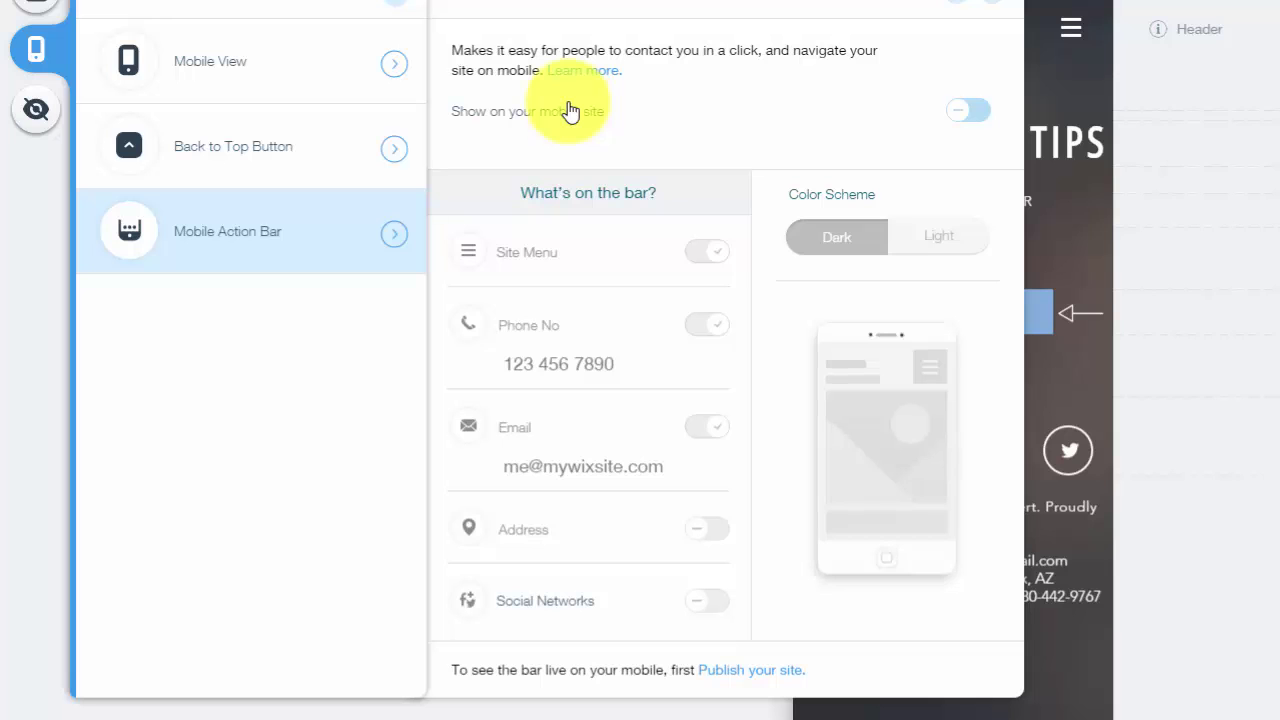
{"action": "left_click", "coordinate": [970, 118]}
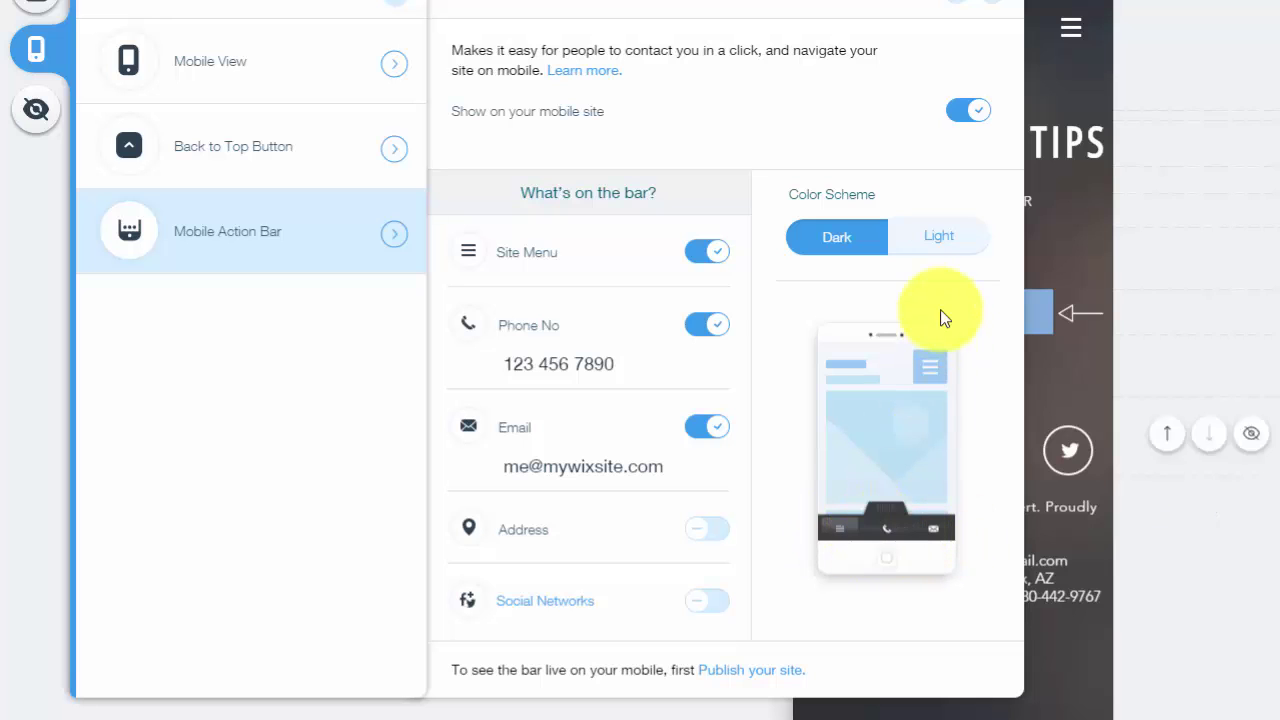
{"action": "left_click", "coordinate": [940, 244]}
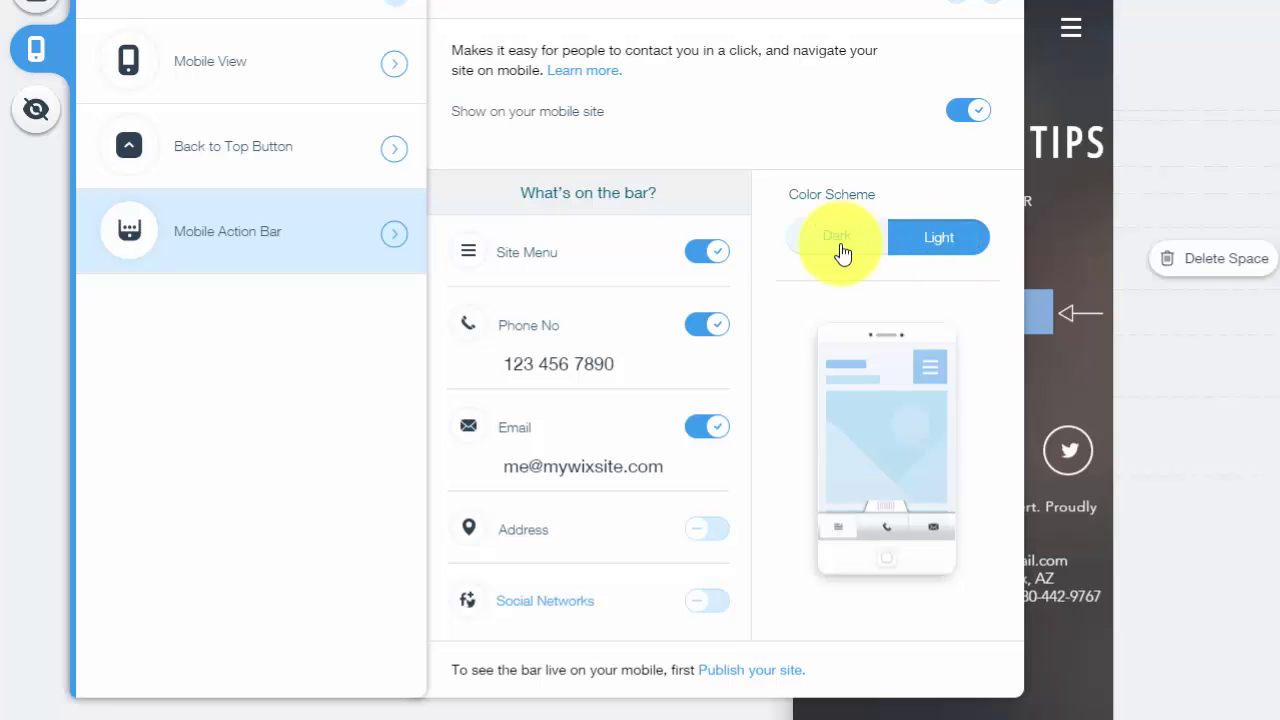
{"action": "left_click", "coordinate": [838, 242]}
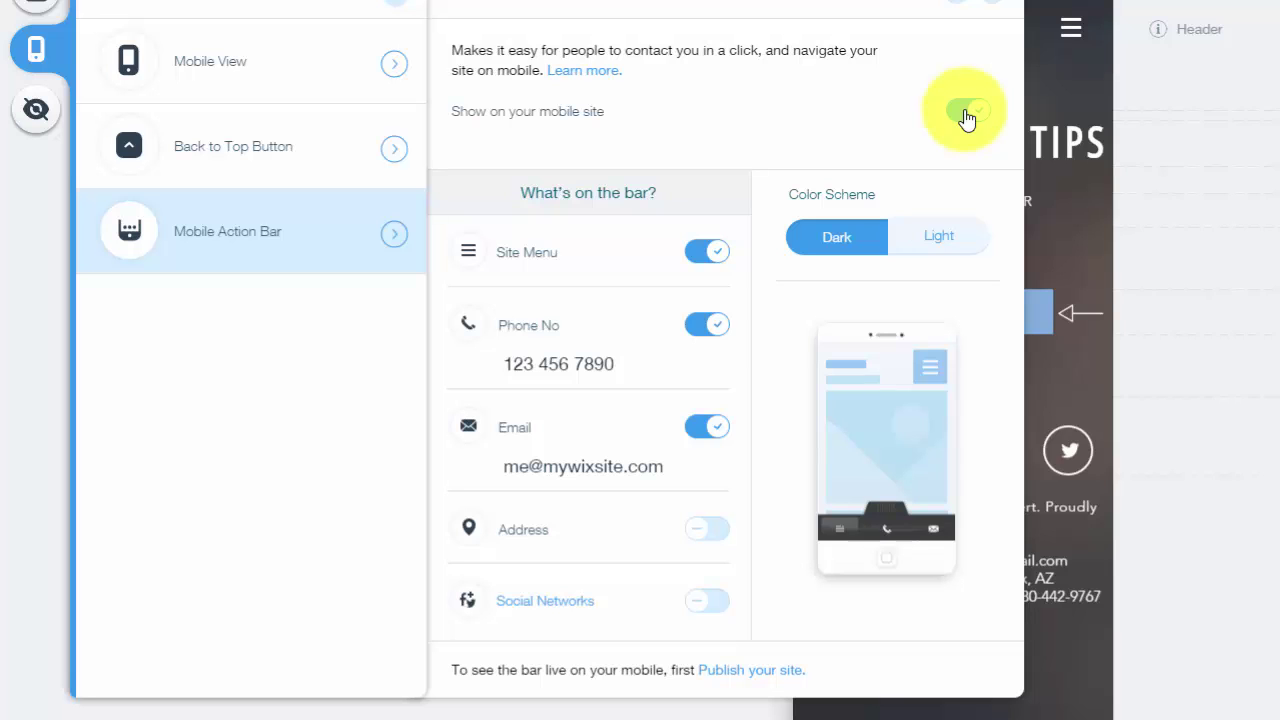
{"action": "left_click", "coordinate": [966, 112]}
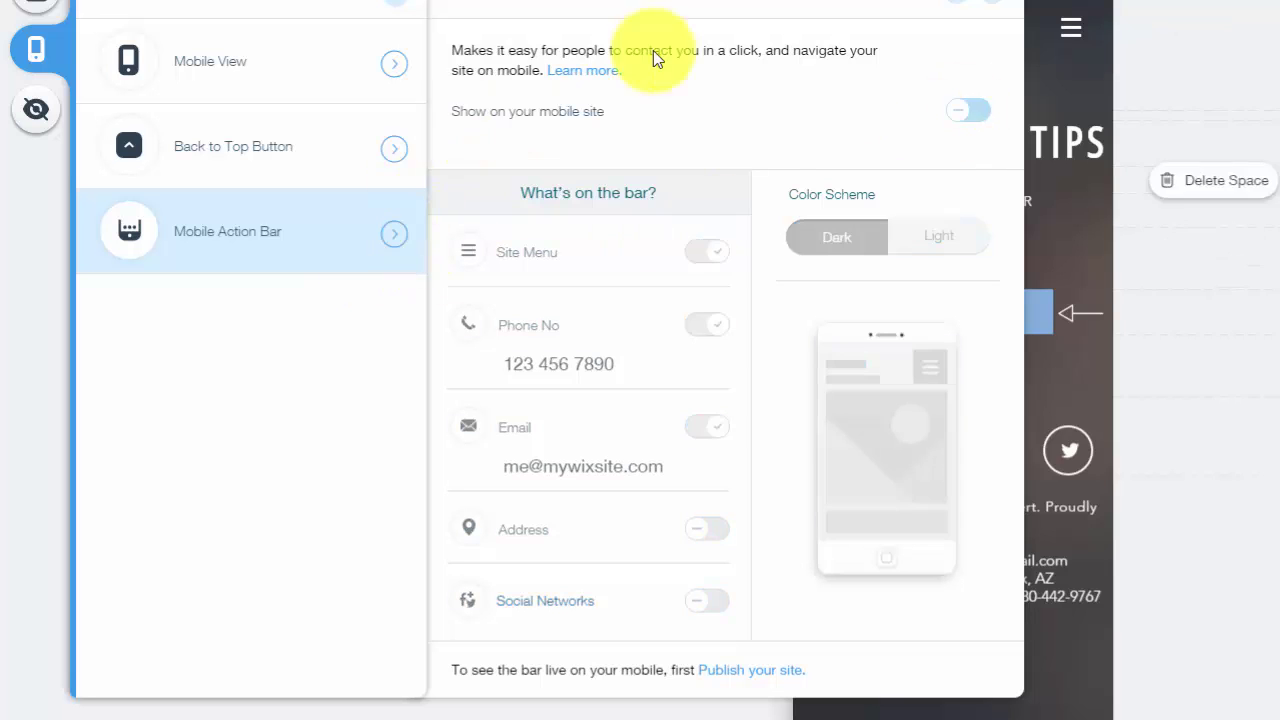
{"action": "left_click", "coordinate": [400, 98]}
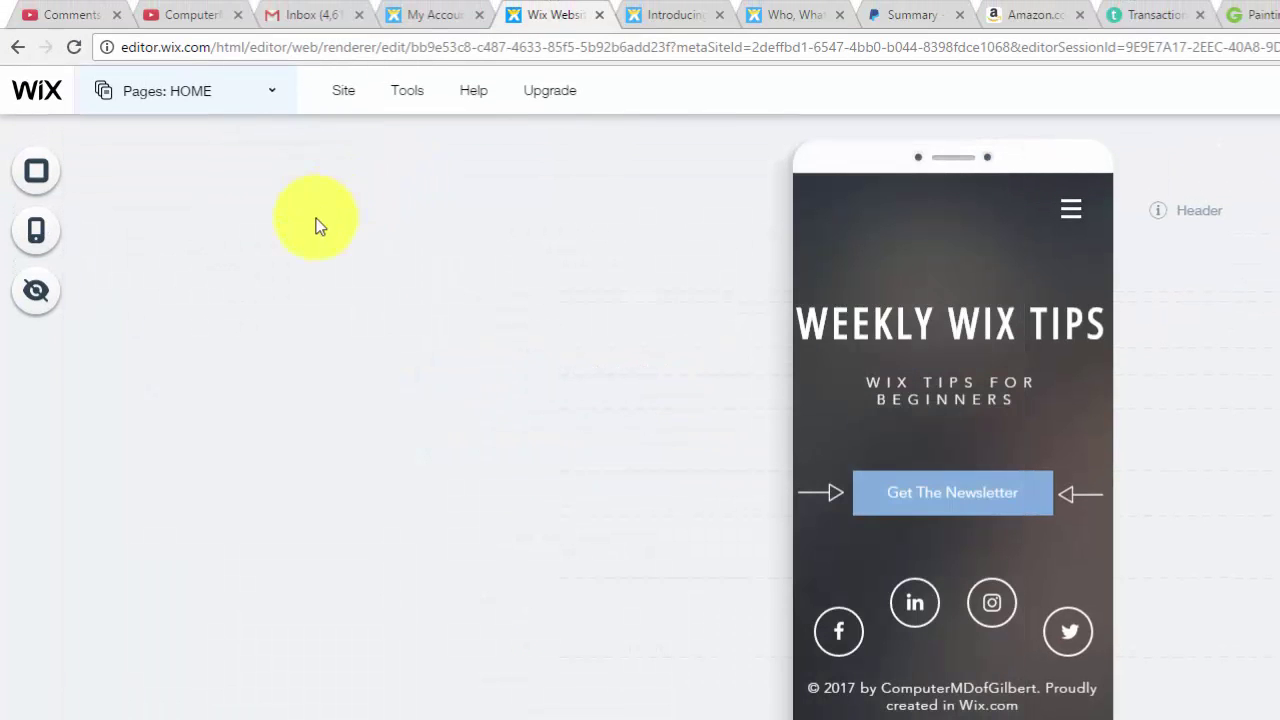
- Check the hidden elements of the HOME page and of the BLOG page in the mobile view
{"action": "left_click", "coordinate": [36, 293]}
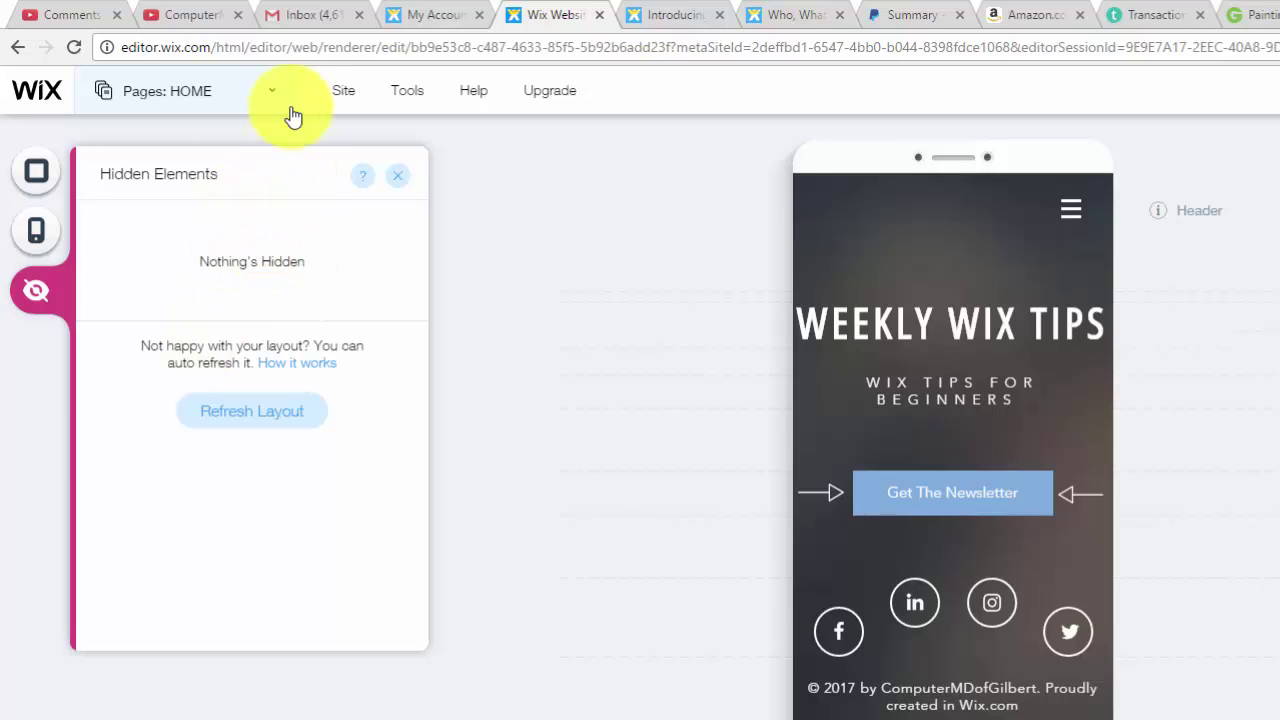
{"action": "left_click", "coordinate": [251, 94]}
{"action": "left_click", "coordinate": [220, 327]}
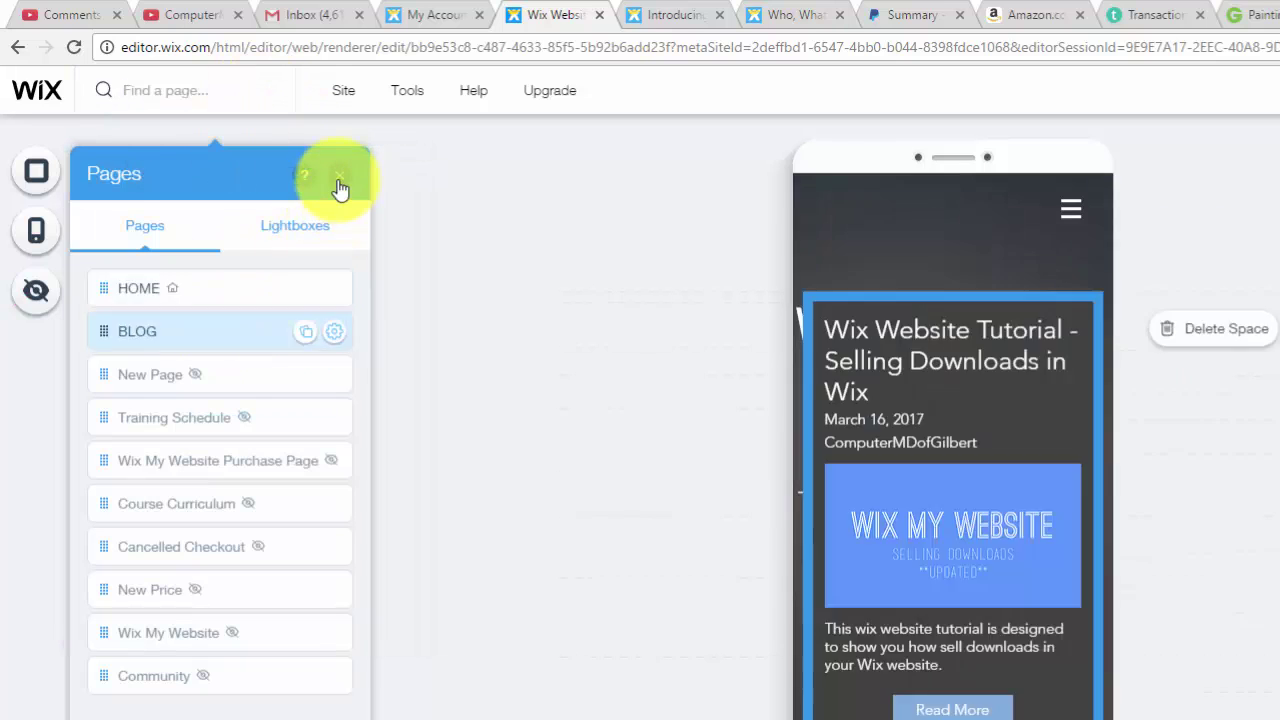
{"action": "left_click", "coordinate": [339, 175]}
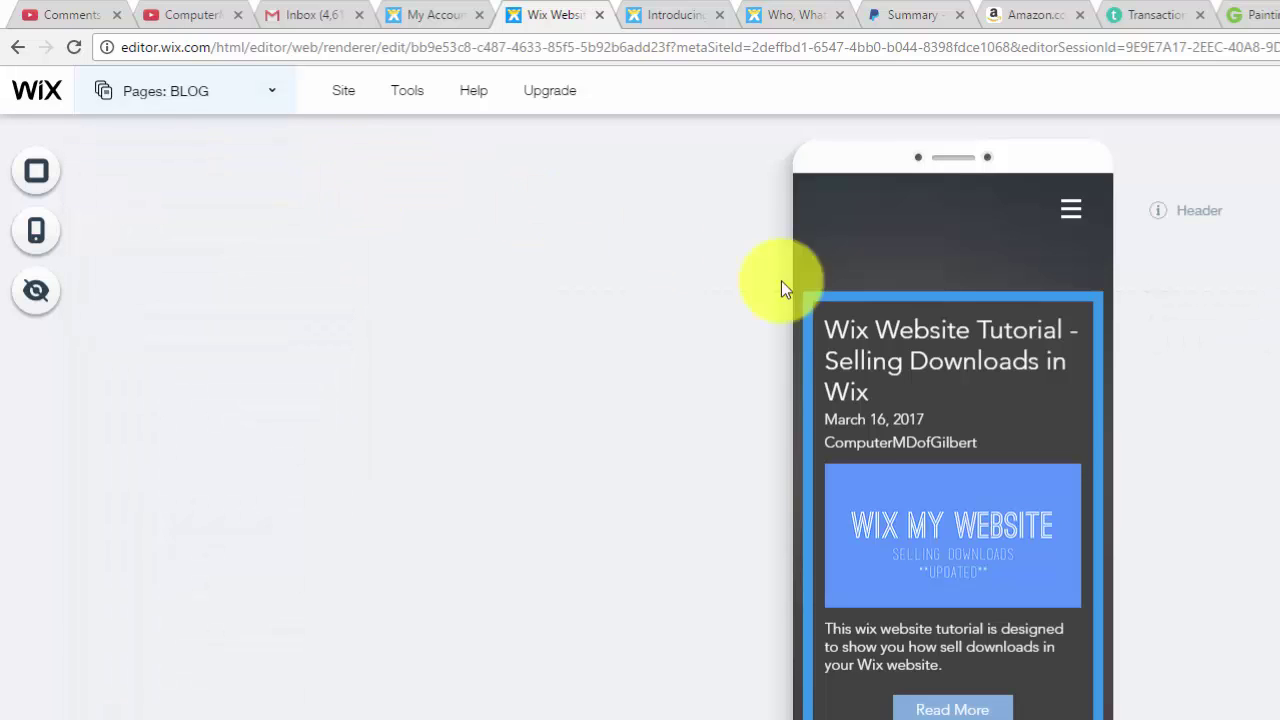
{"action": "left_click", "coordinate": [40, 295]}
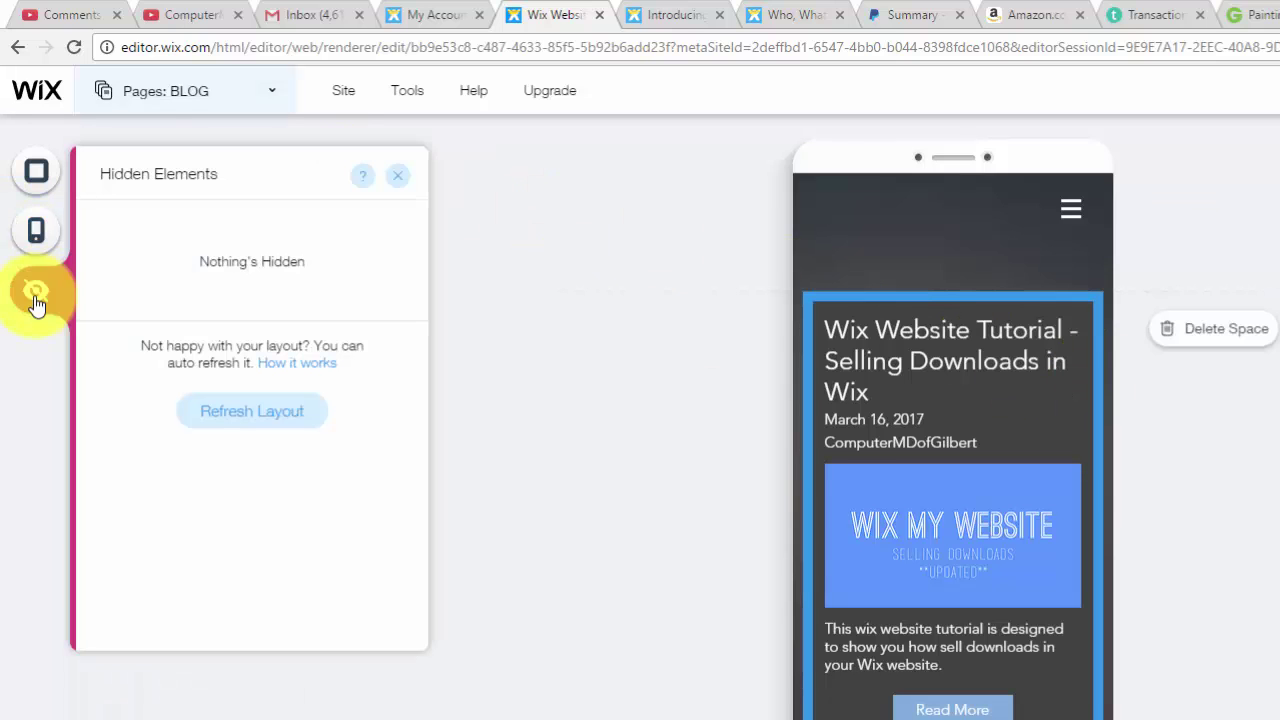
{"action": "left_click", "coordinate": [396, 182]}
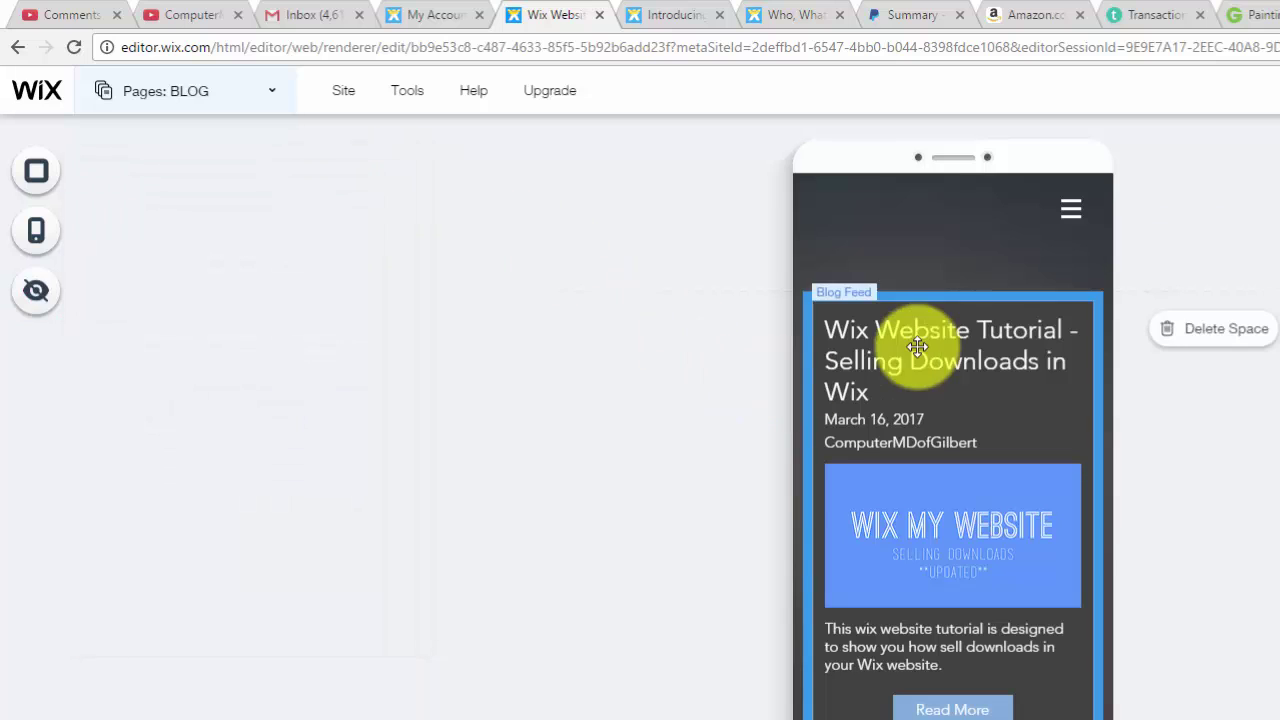
- Open New Page in the desktop editor view
{"action": "left_click", "coordinate": [220, 98]}
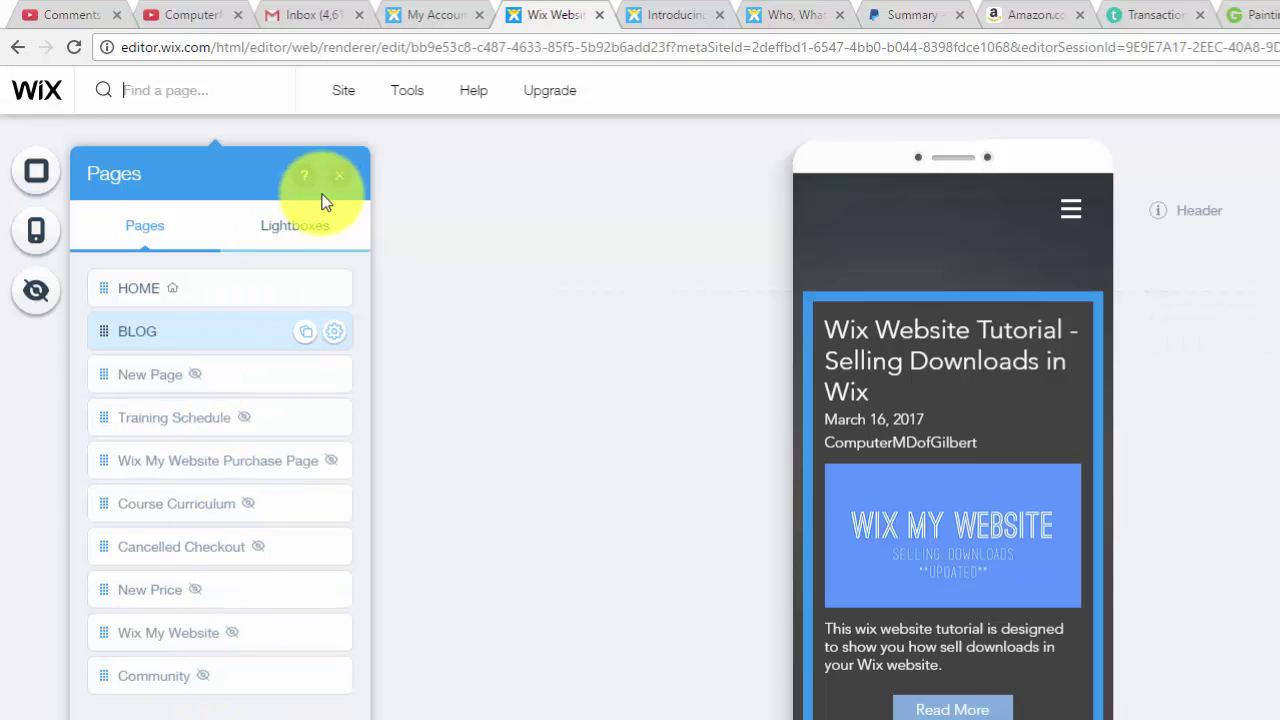
{"action": "left_click", "coordinate": [340, 175]}
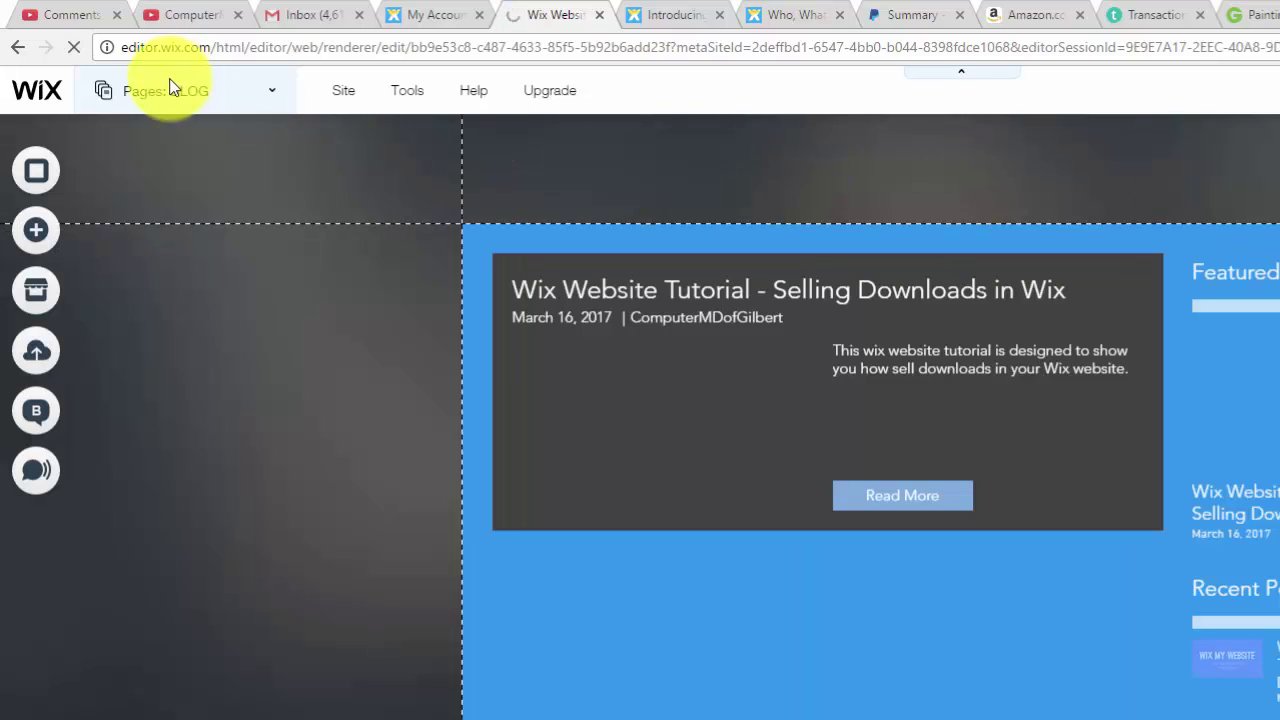
{"action": "left_click", "coordinate": [171, 88]}
{"action": "left_click", "coordinate": [167, 376]}
{"action": "left_click", "coordinate": [338, 176]}
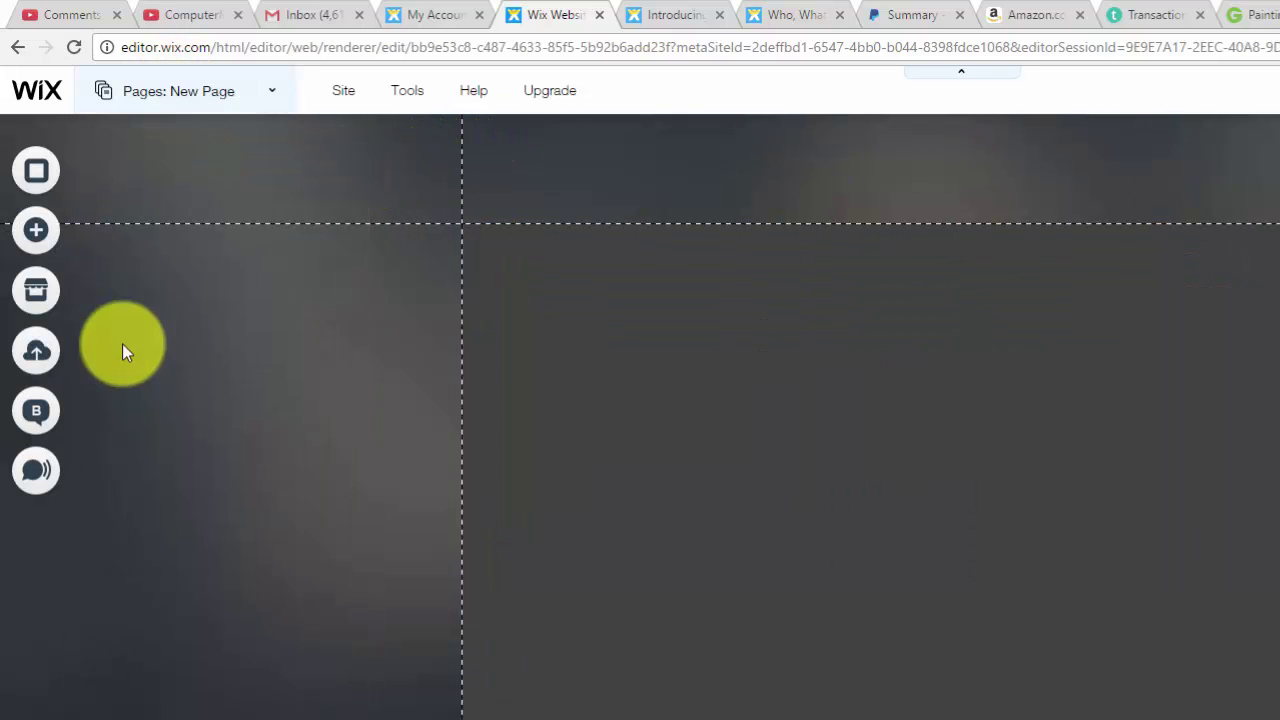
- Add a themed button to the middle of New Page
{"action": "left_click", "coordinate": [33, 231]}
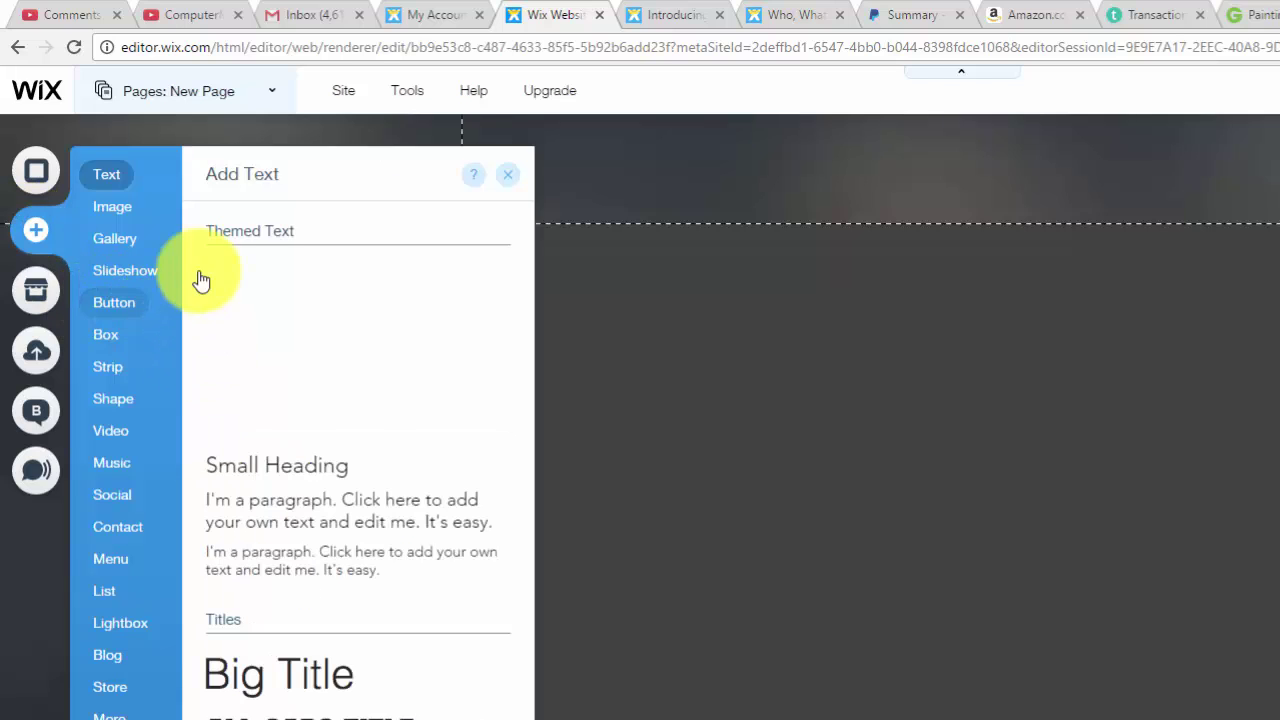
{"action": "left_click", "coordinate": [114, 302]}
{"action": "left_click_drag", "start_coordinate": [306, 429], "coordinate": [955, 541]}
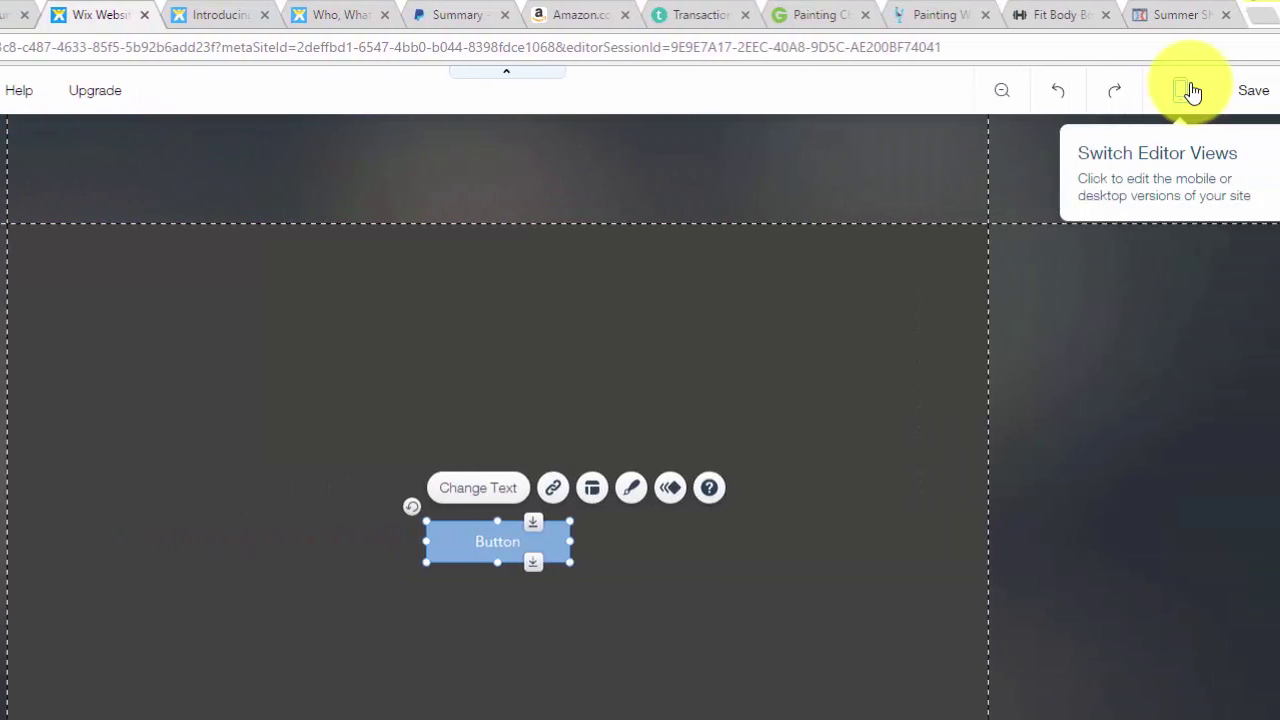
- Switch New Page back to the mobile view
{"action": "left_click", "coordinate": [1175, 92]}
{"action": "left_click", "coordinate": [738, 228]}
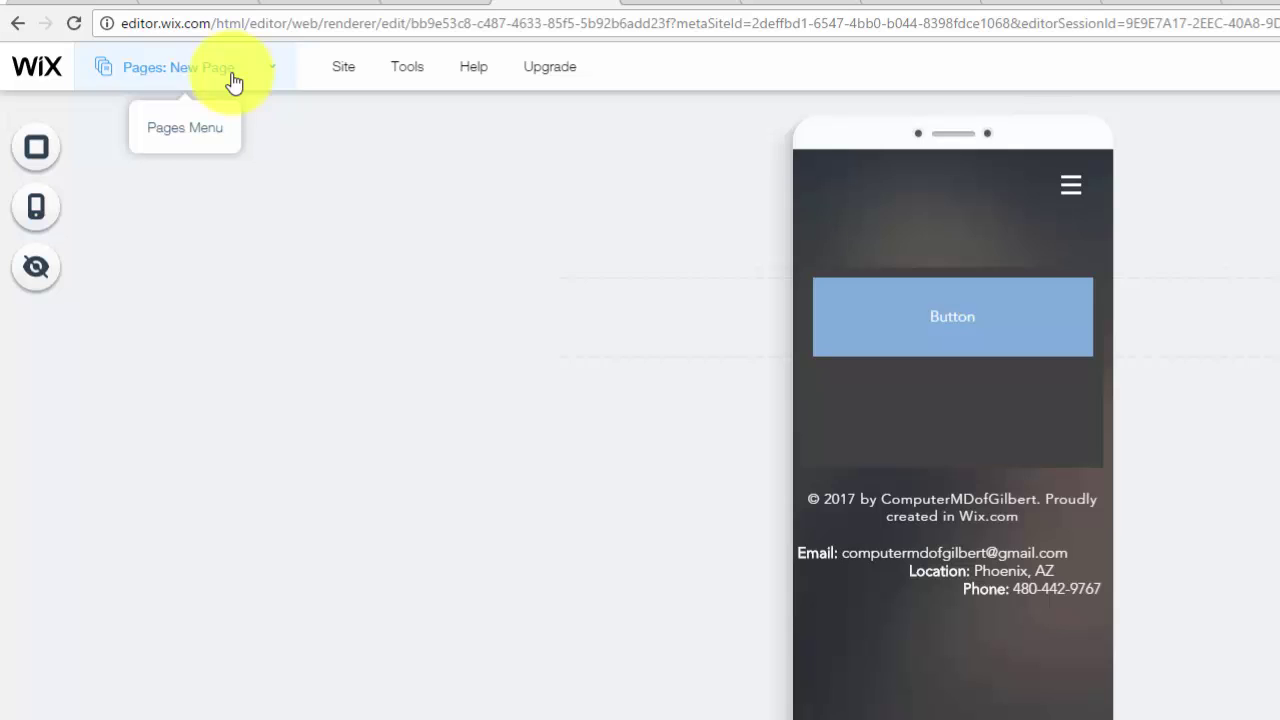
{"action": "left_click", "coordinate": [232, 82]}
{"action": "left_click", "coordinate": [337, 153]}
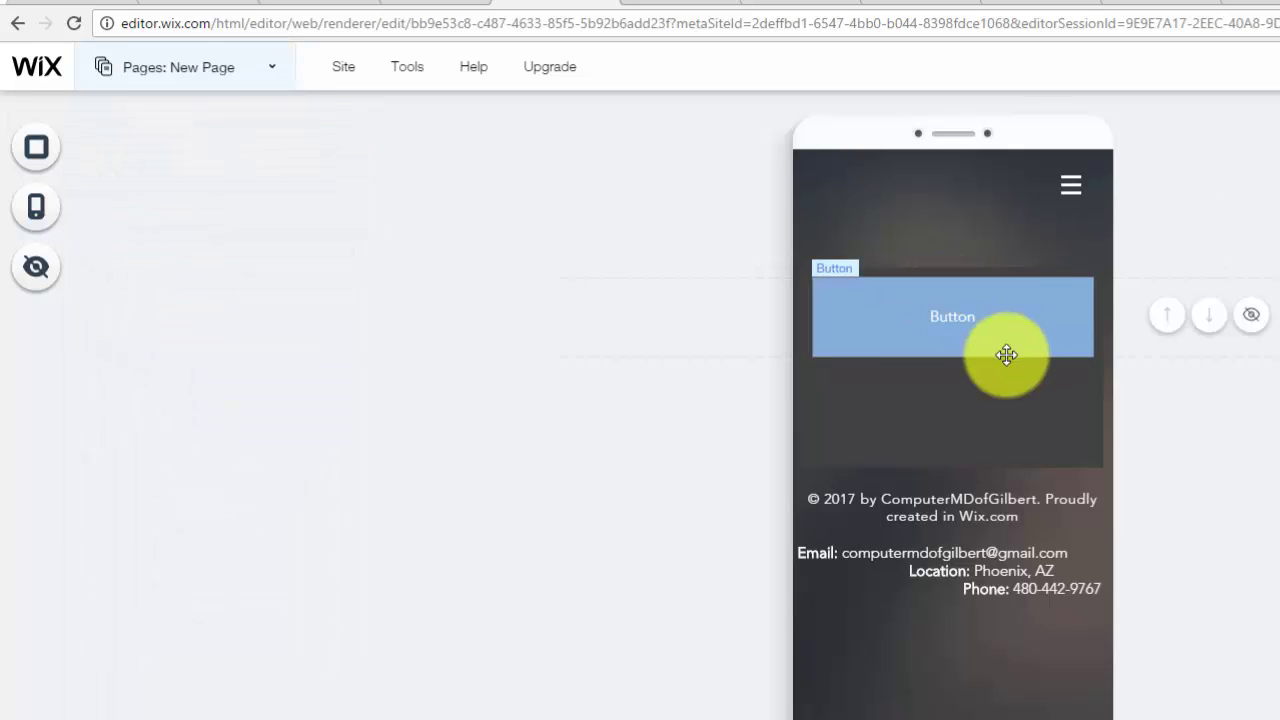
- Hide the new button from the mobile version of New Page and display the page's hidden elements
{"action": "left_click", "coordinate": [981, 334]}
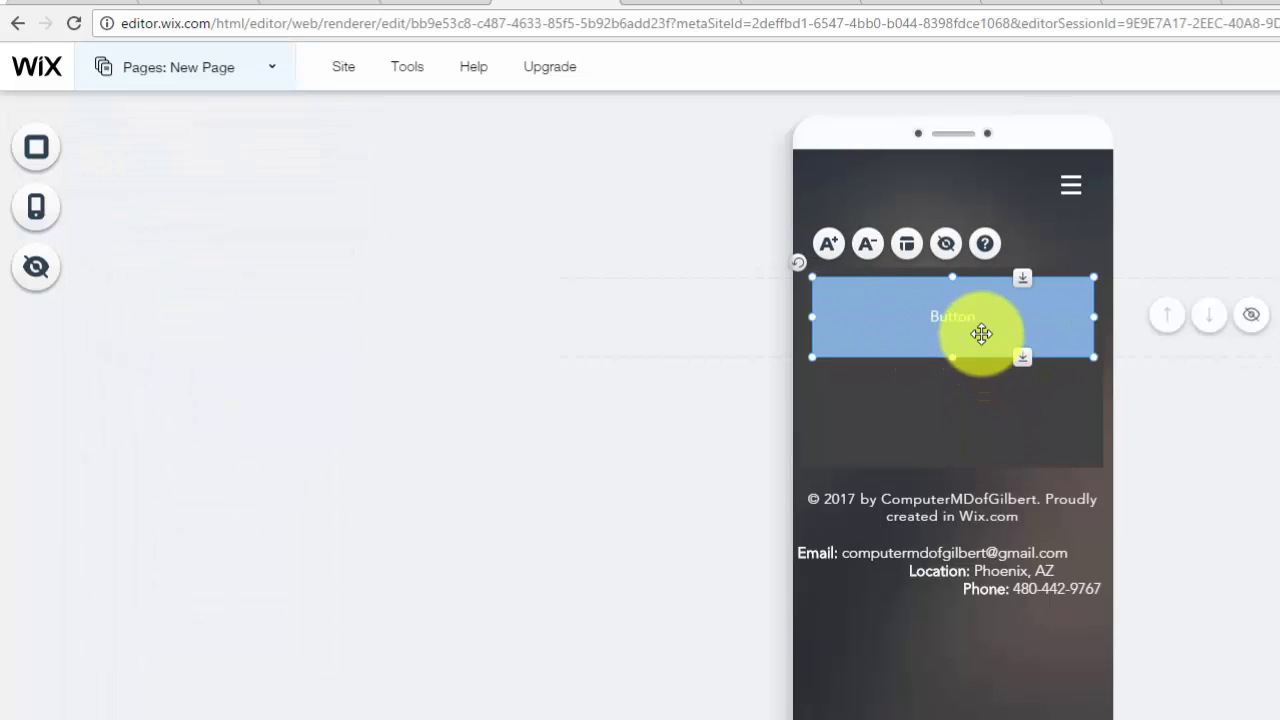
{"action": "key", "text": "Delete"}
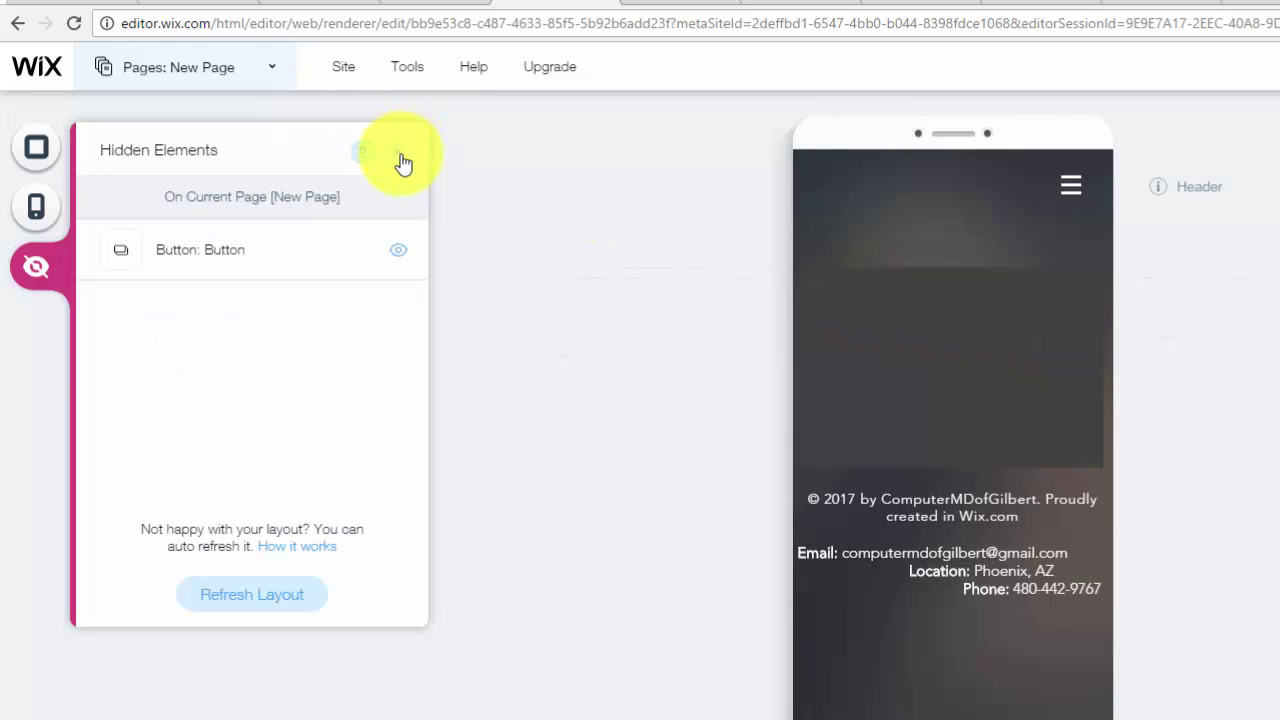
{"action": "left_click", "coordinate": [397, 153]}
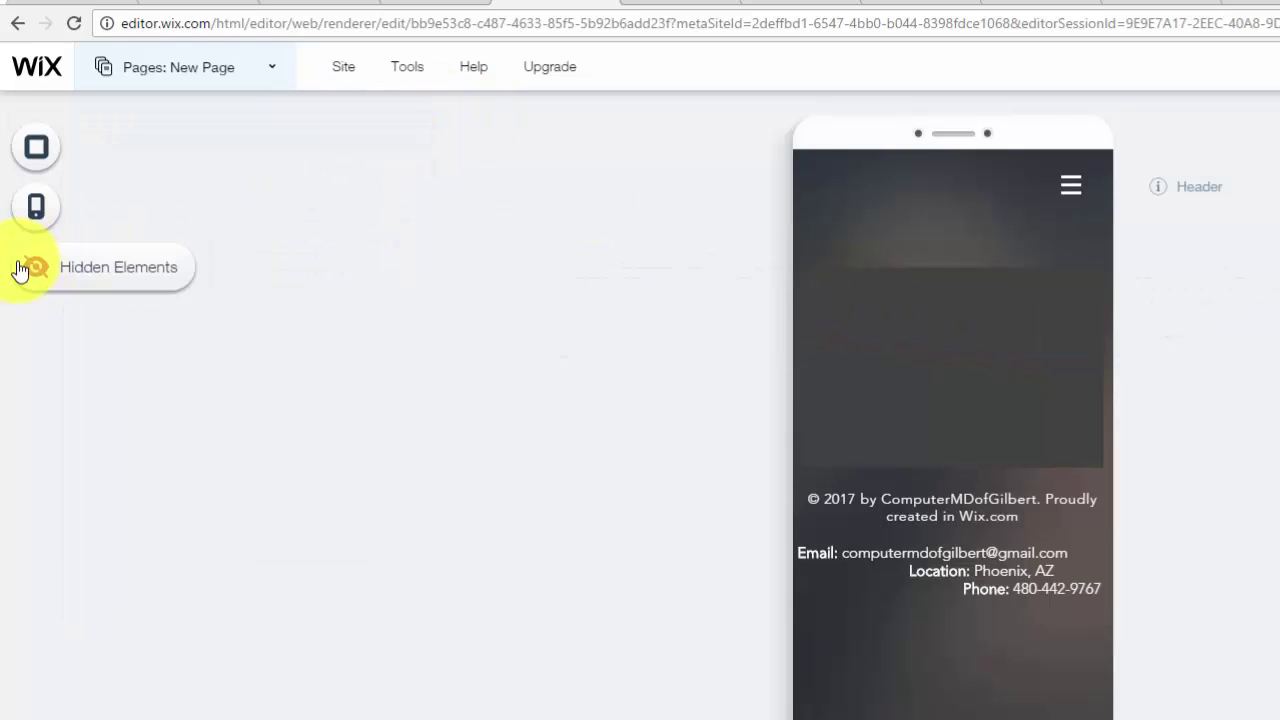
{"action": "left_click", "coordinate": [20, 268]}
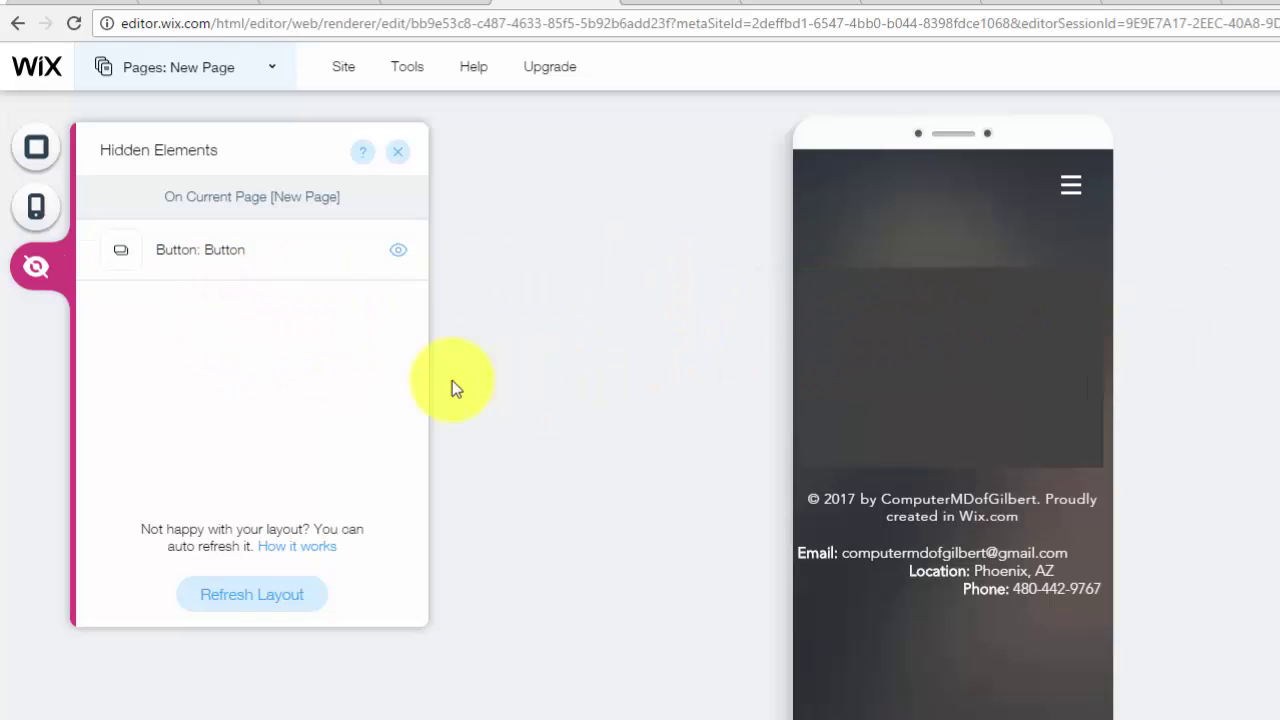
- Show the hidden button again on the mobile version of New Page and refresh the page's mobile layout
{"action": "left_click", "coordinate": [399, 254]}
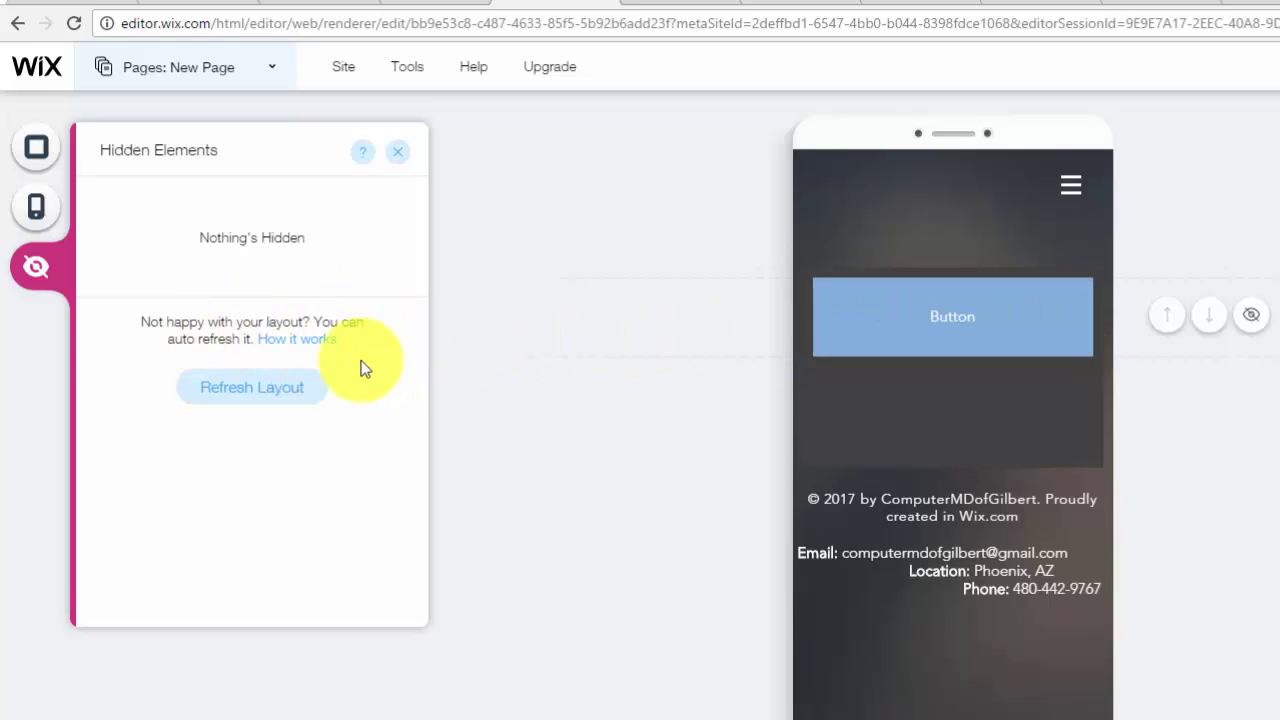
{"action": "left_click", "coordinate": [268, 390]}
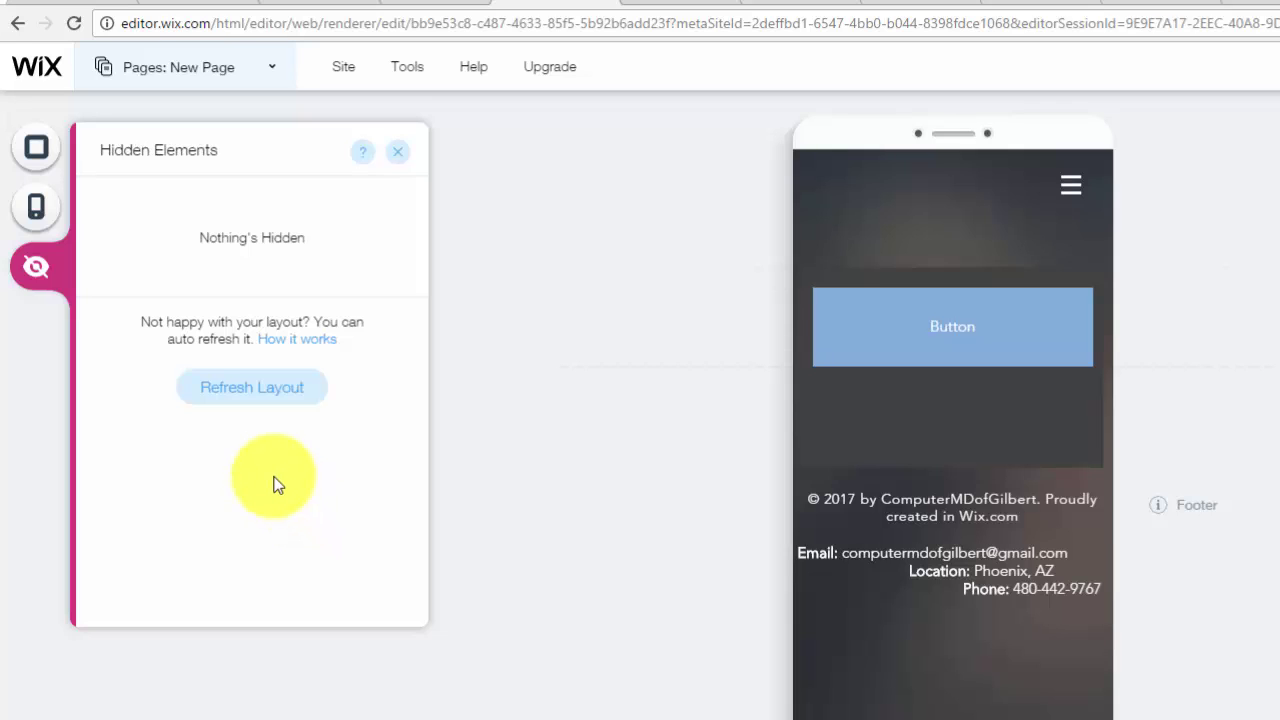
{"action": "left_click", "coordinate": [277, 398]}
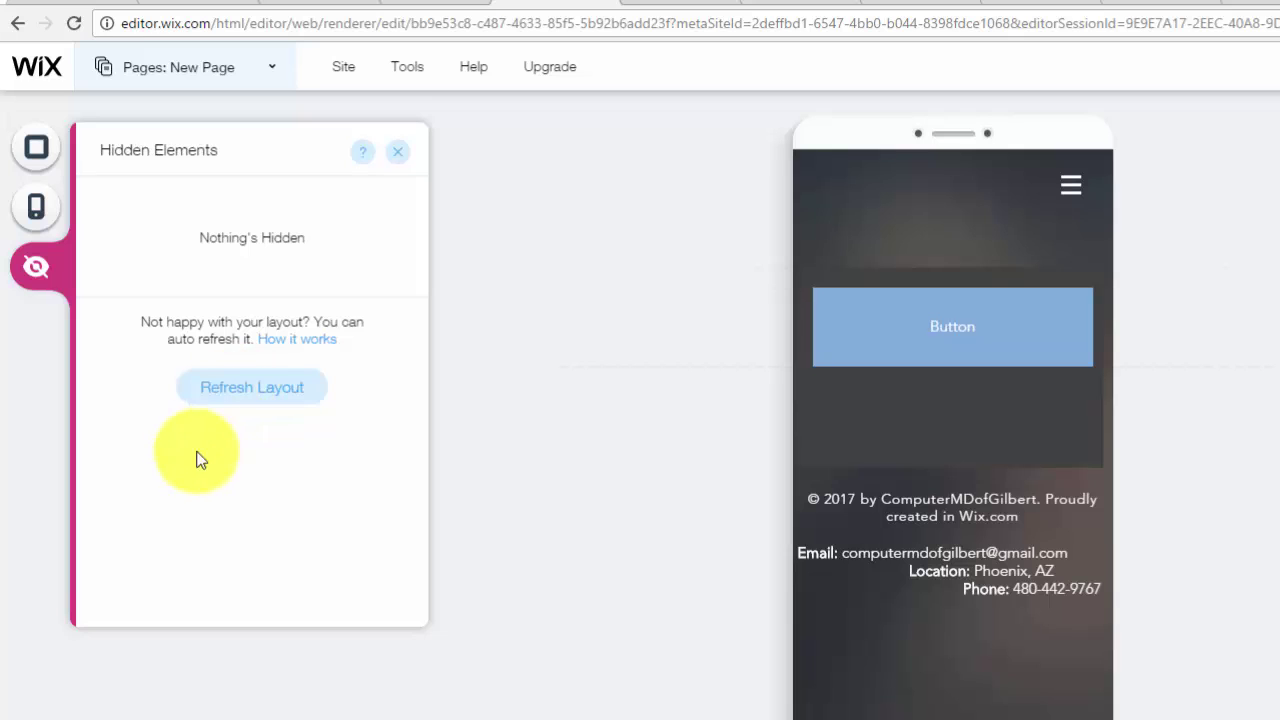
- Undo the mobile layout refresh on New Page and close the list of hidden elements
{"action": "left_click", "coordinate": [1015, 325]}
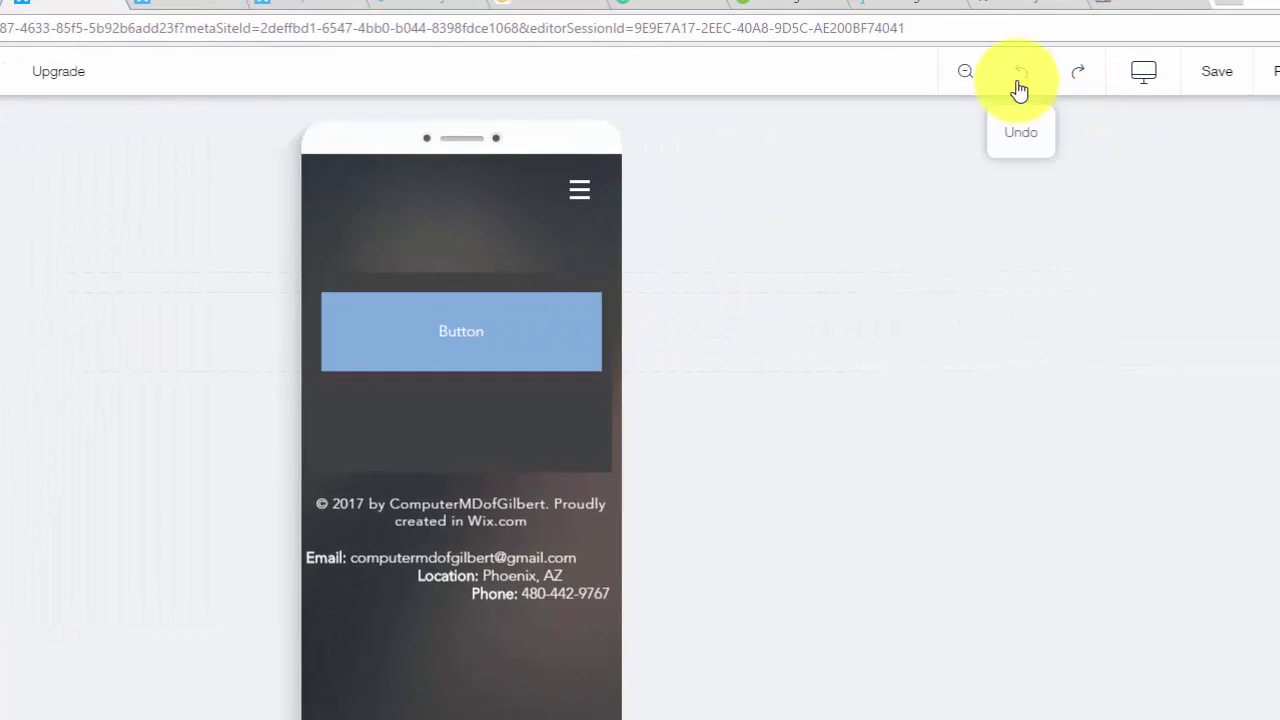
{"action": "left_click", "coordinate": [1150, 74]}
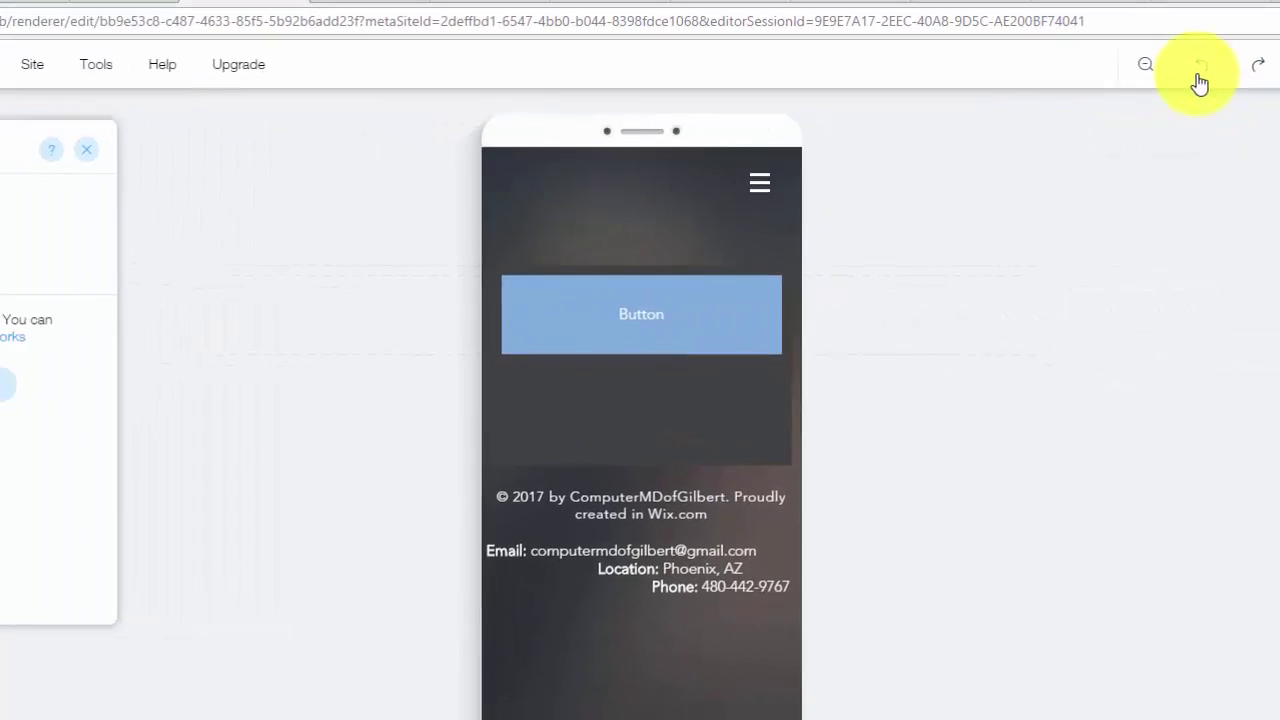
{"action": "left_click", "coordinate": [653, 322]}
{"action": "left_click", "coordinate": [136, 200]}
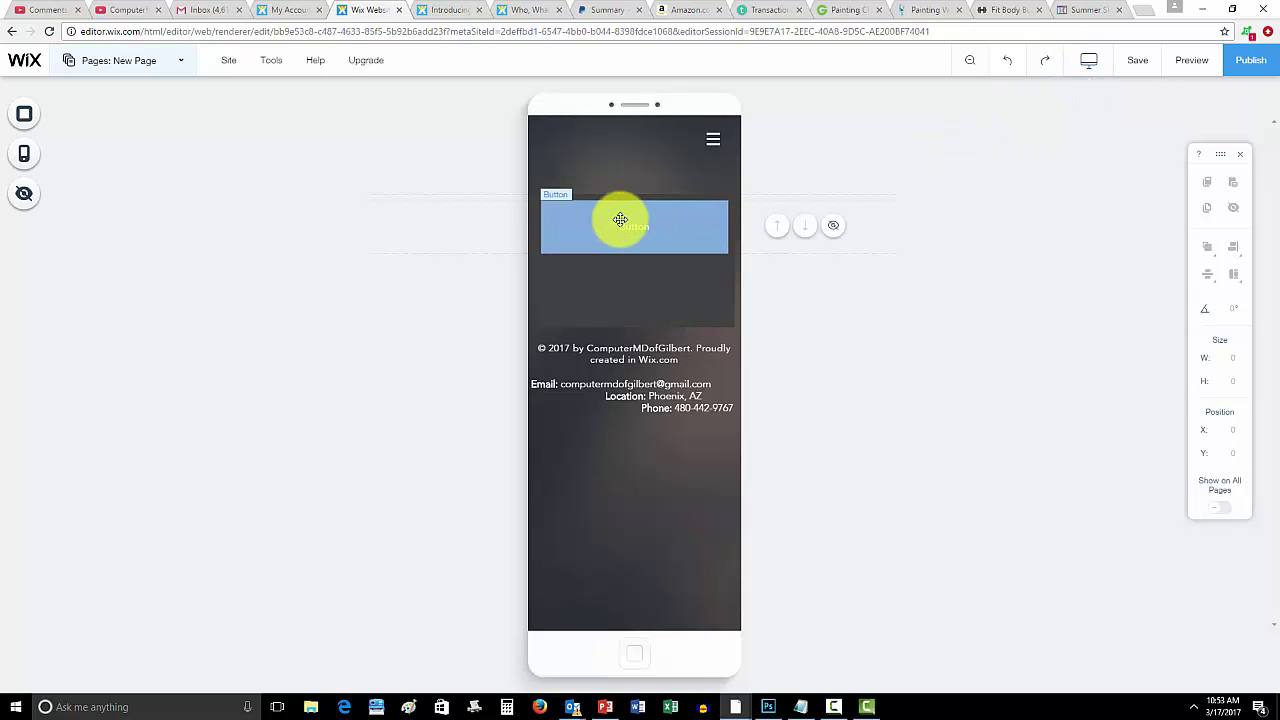
- Switch to the desktop editor view and open the HOME page
{"action": "left_click", "coordinate": [1087, 59]}
{"action": "left_click", "coordinate": [855, 122]}
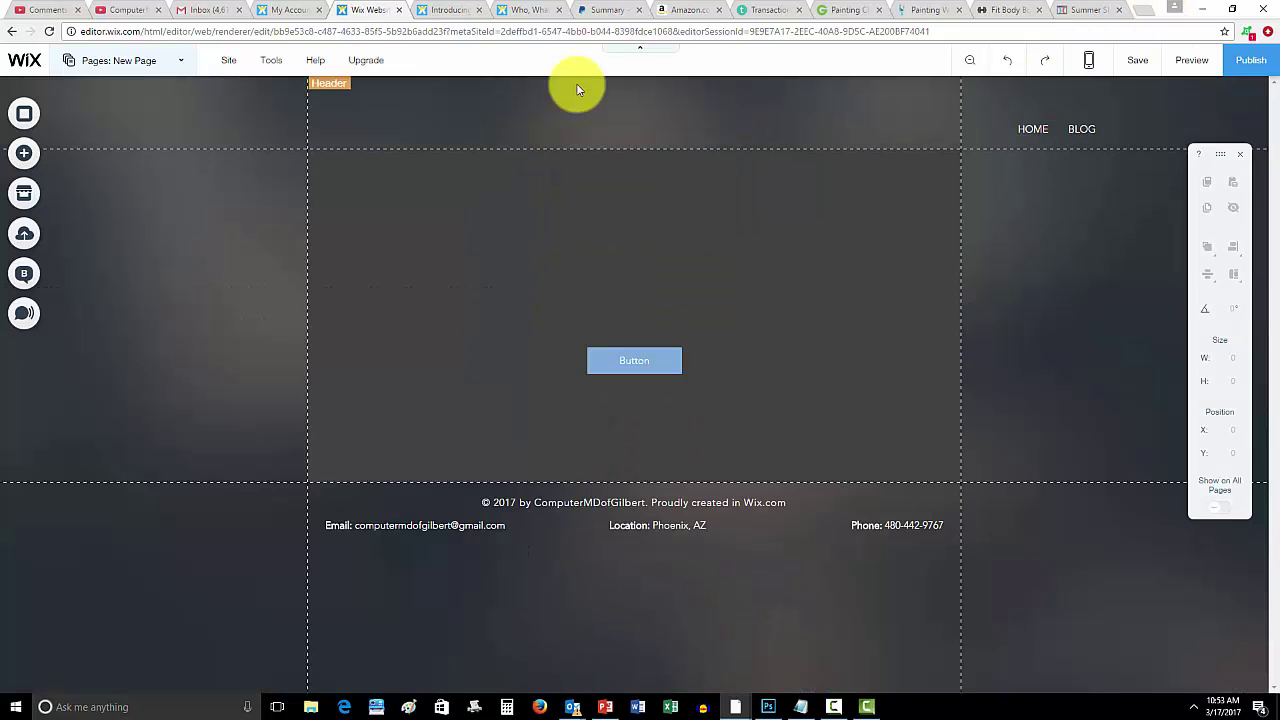
{"action": "left_click", "coordinate": [115, 62]}
{"action": "left_click", "coordinate": [135, 194]}
{"action": "left_click", "coordinate": [226, 116]}
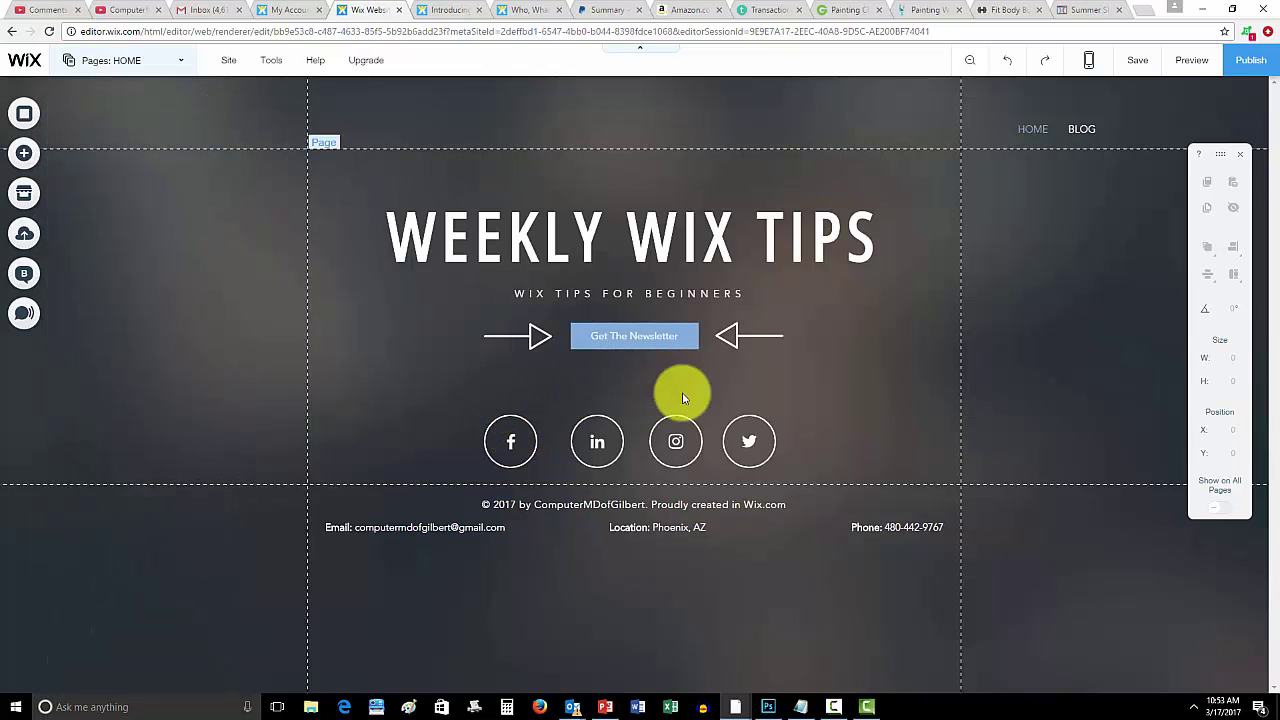